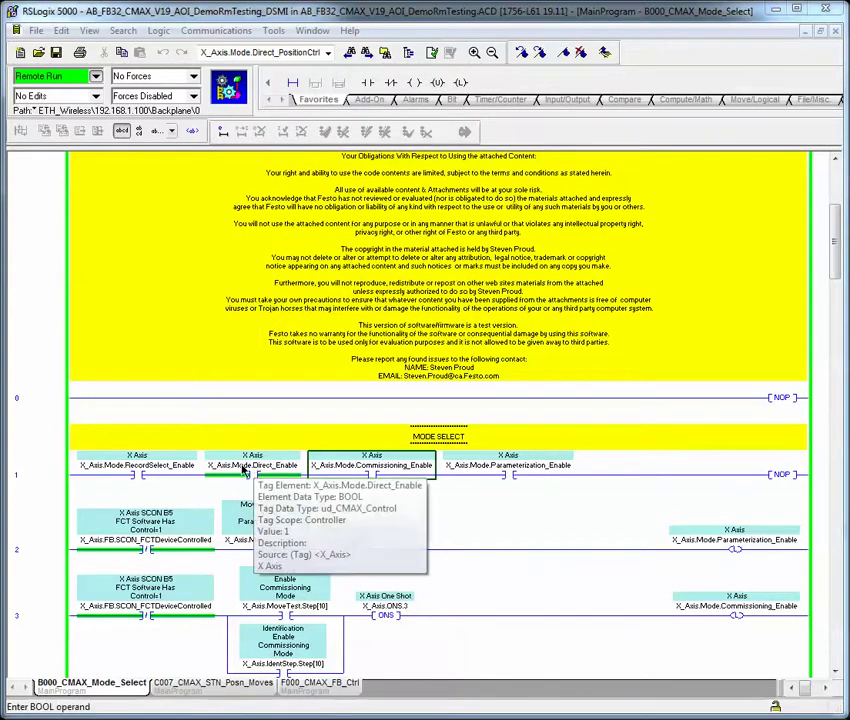
# - Examine the record select, direct, commissioning and parameterization enable contacts in the mode select rung
pyautogui.click(148, 463)
pyautogui.click(252, 465)
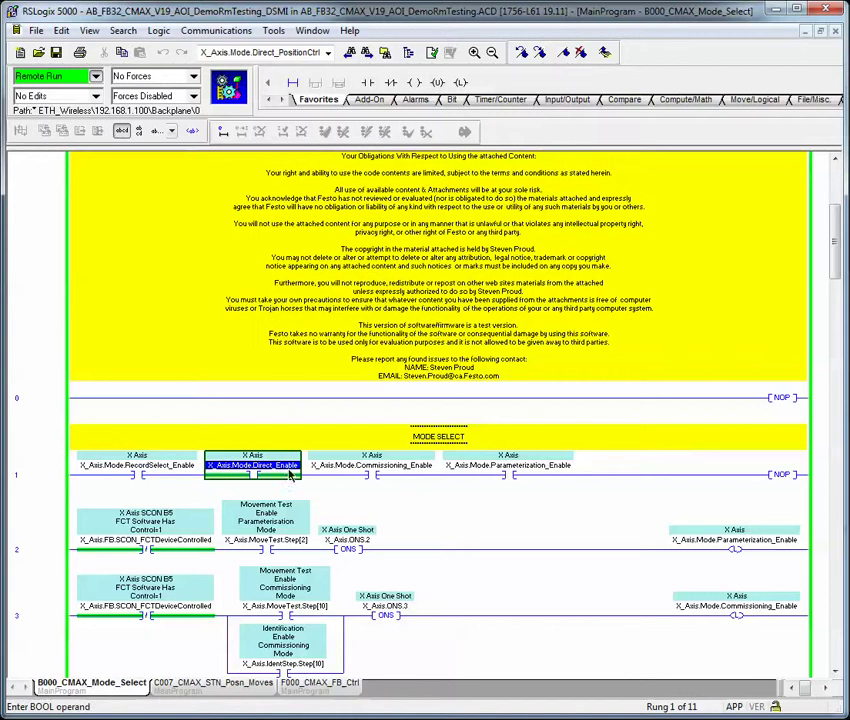
pyautogui.click(541, 465)
pyautogui.click(371, 465)
pyautogui.click(252, 465)
pyautogui.click(137, 465)
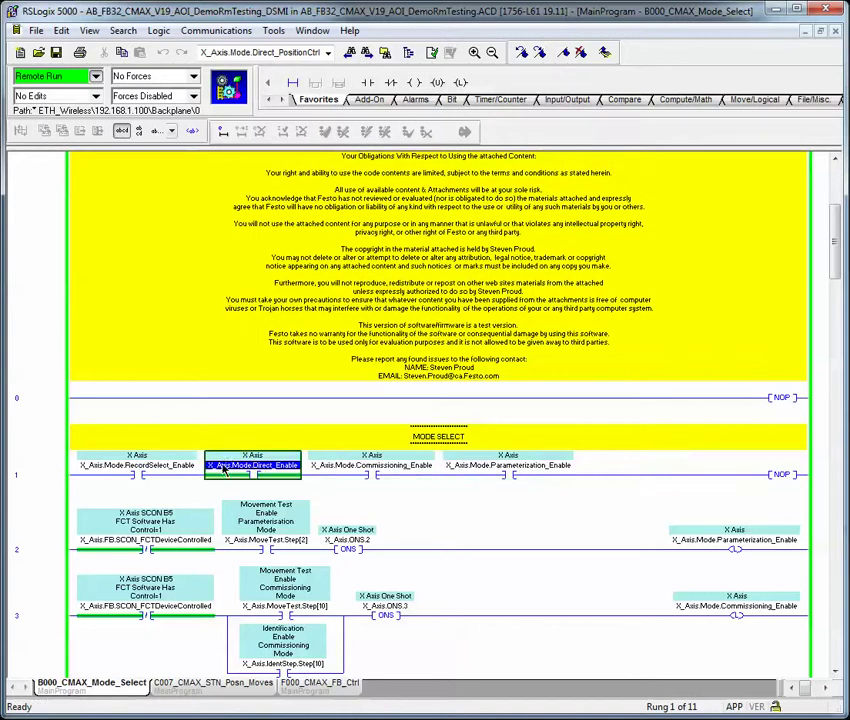
pyautogui.click(229, 467)
pyautogui.press('Right')
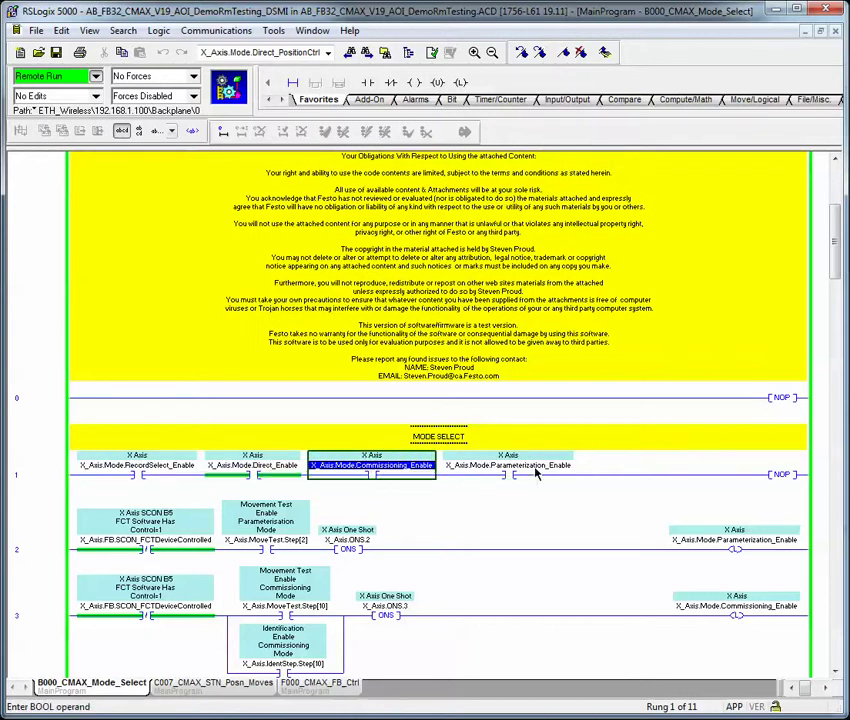
pyautogui.press('Right')
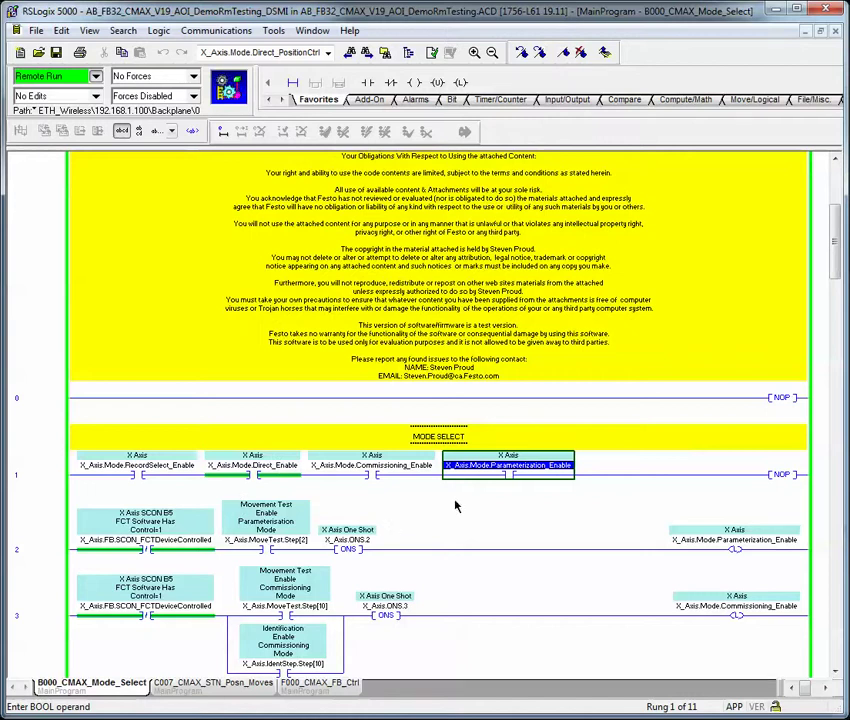
pyautogui.click(380, 476)
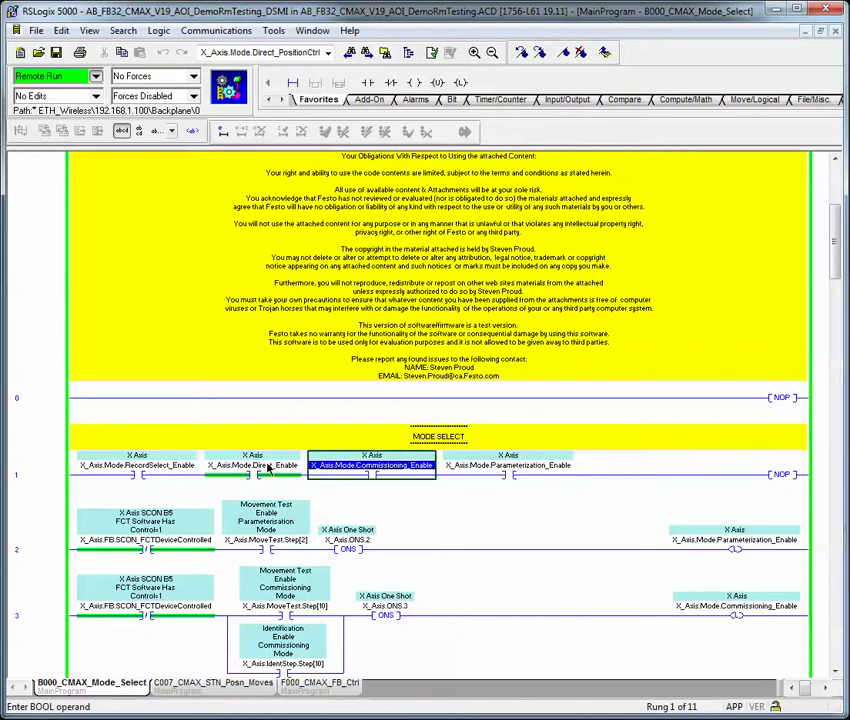
pyautogui.moveTo(276, 470)
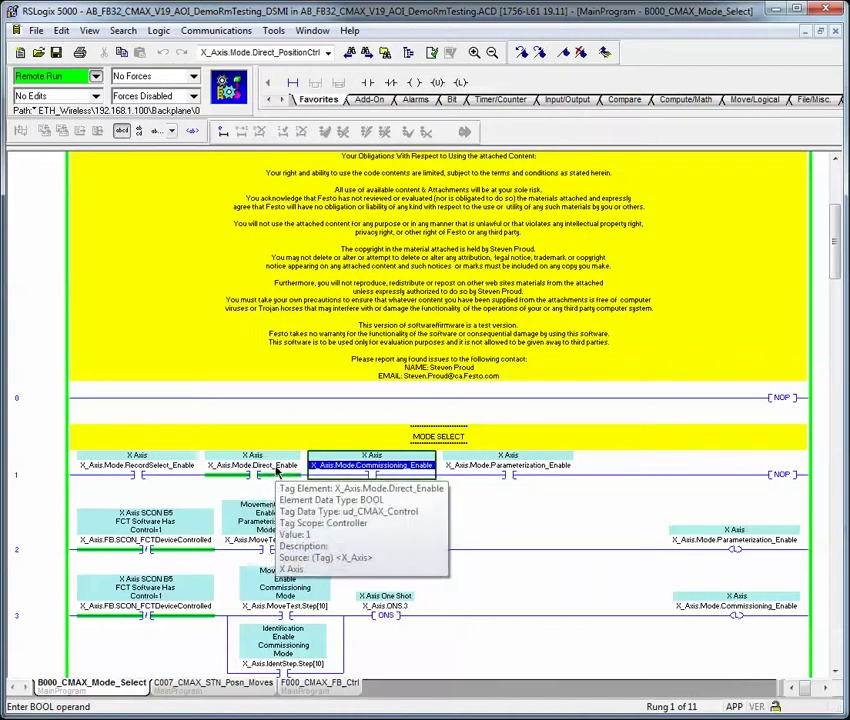
pyautogui.press('Left')
# - Check the direct mode active parameter in the F000_CMAX_FB_Ctrl routine, and bring up the C007_CMAX_STN_Posn_Moves routine at rung 4
pyautogui.click(409, 54)
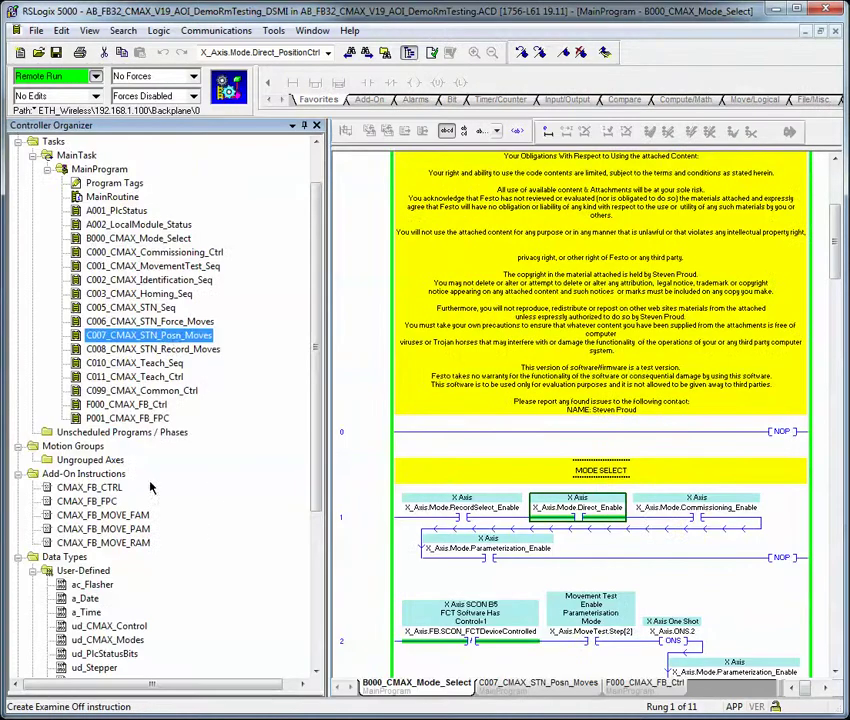
pyautogui.doubleClick(150, 405)
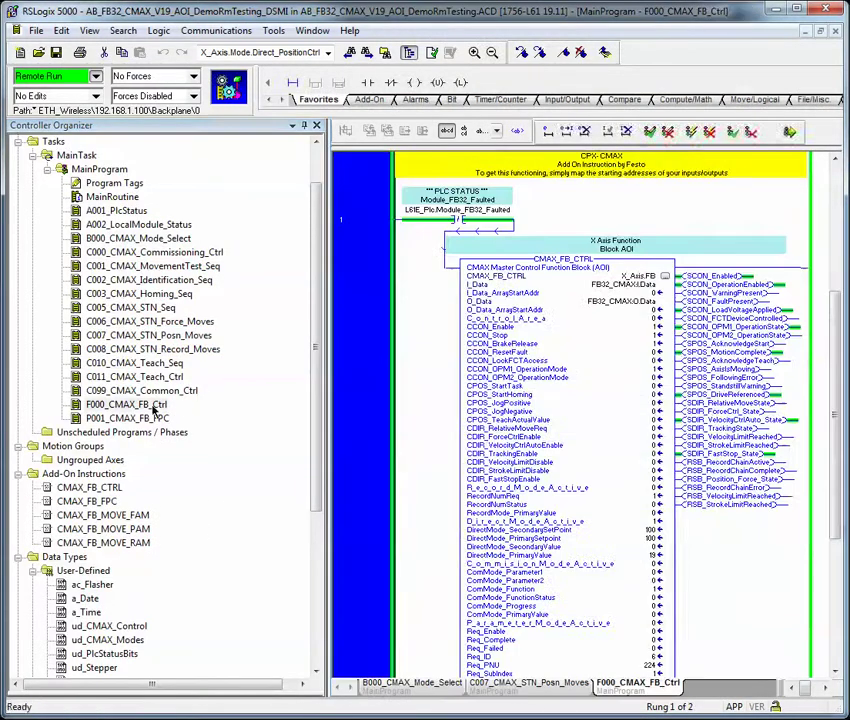
pyautogui.click(409, 54)
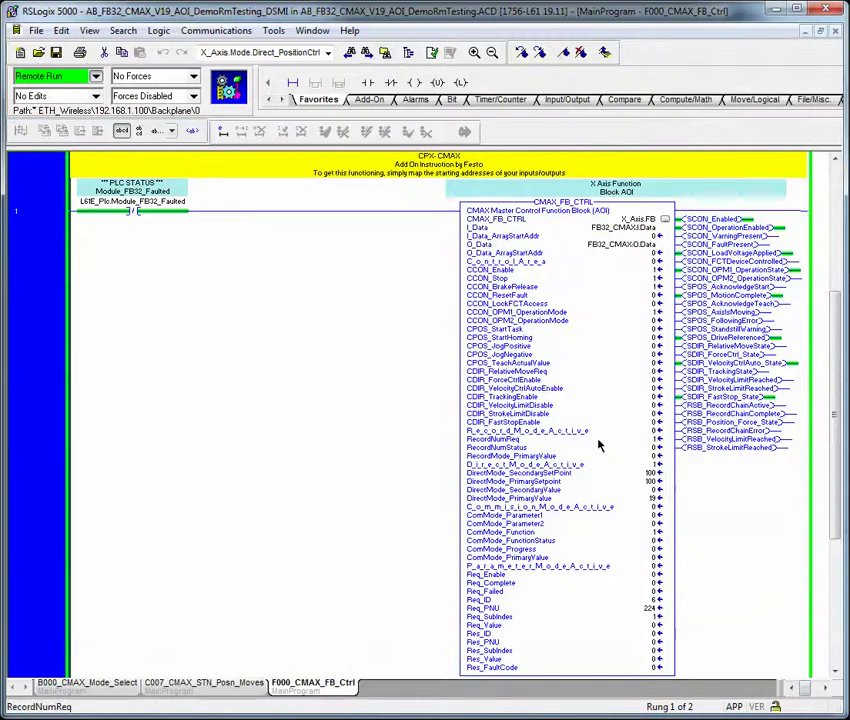
pyautogui.click(625, 464)
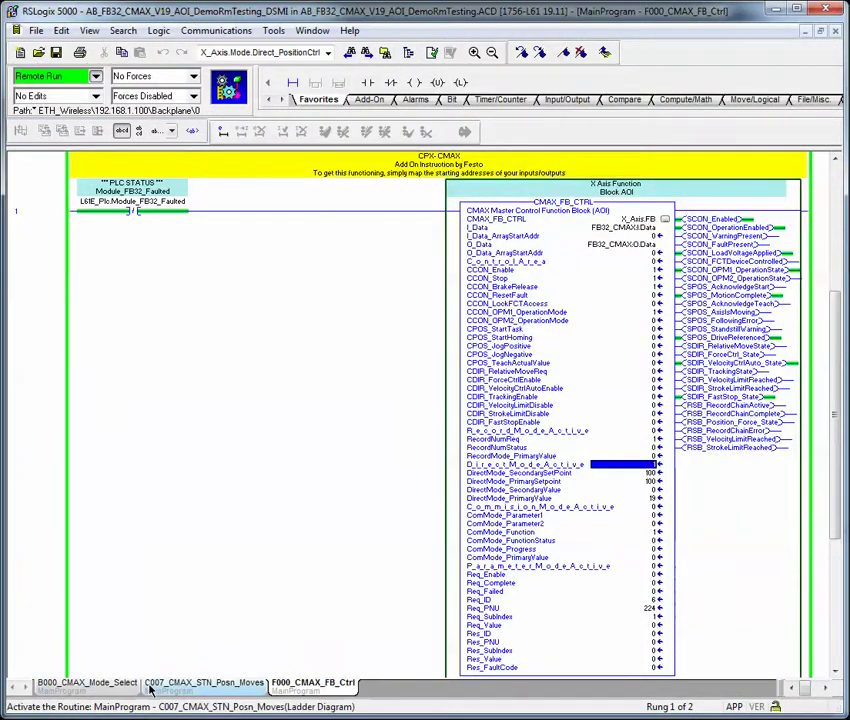
pyautogui.click(204, 682)
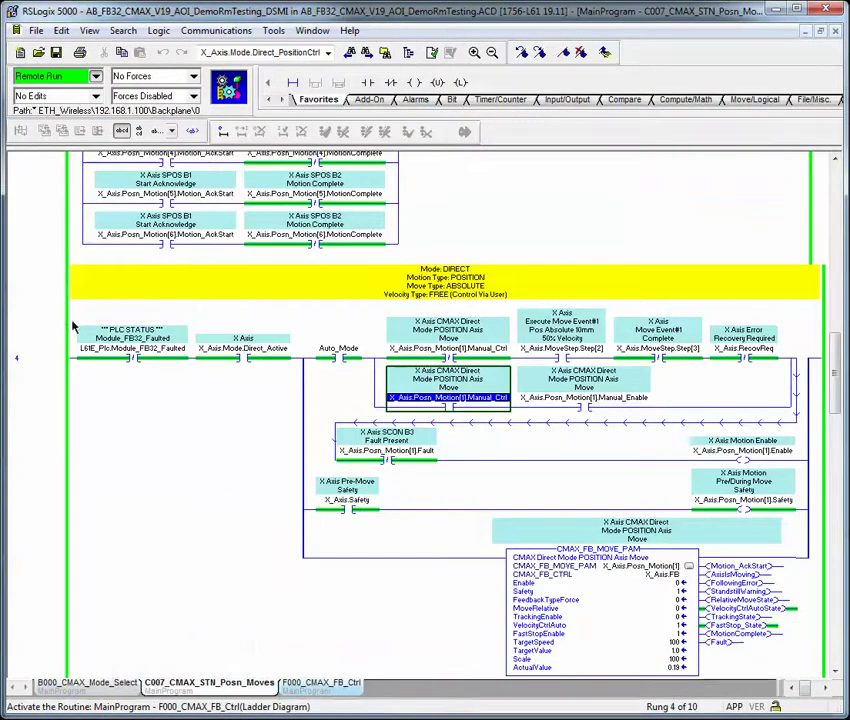
pyautogui.click(74, 444)
# - Switch to the CPX-CMAX AOI documentation in Adobe Acrobat and go to the CMAX_FB_MOVE_PAM Position Axis Move Function Block page
pyautogui.hotkey('alt', 'Tab')
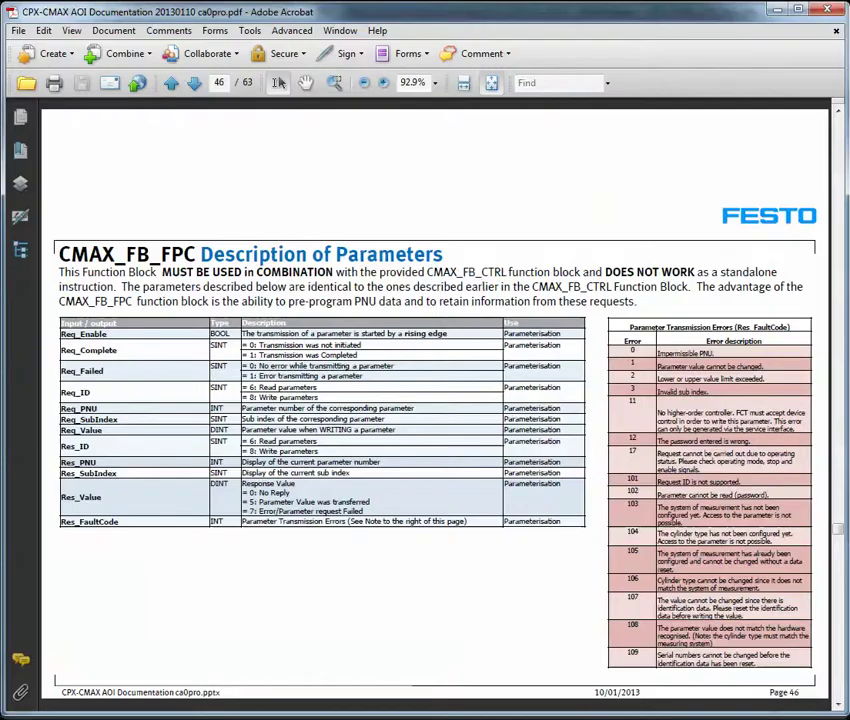
pyautogui.click(20, 148)
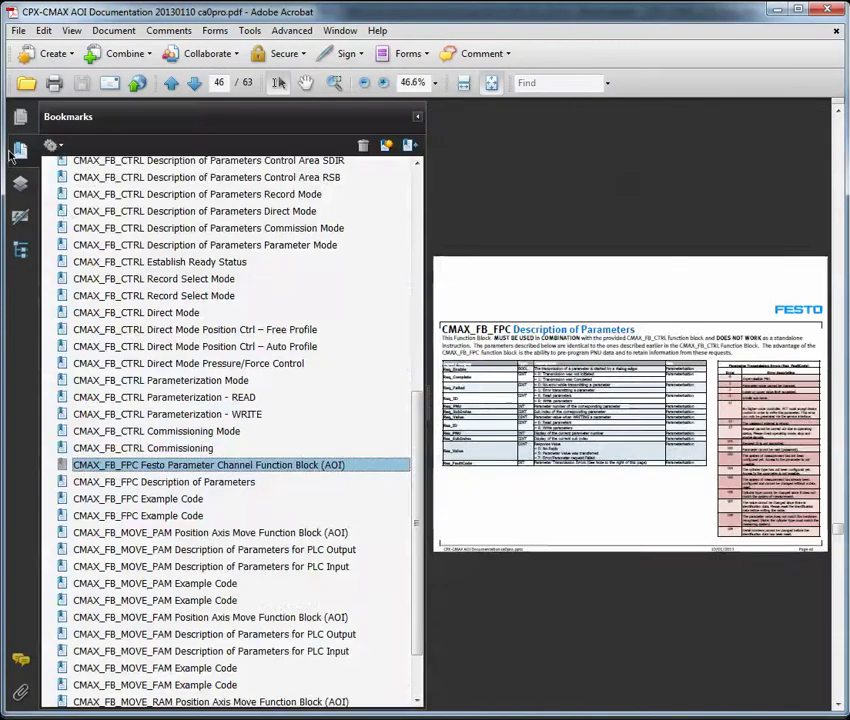
pyautogui.click(160, 312)
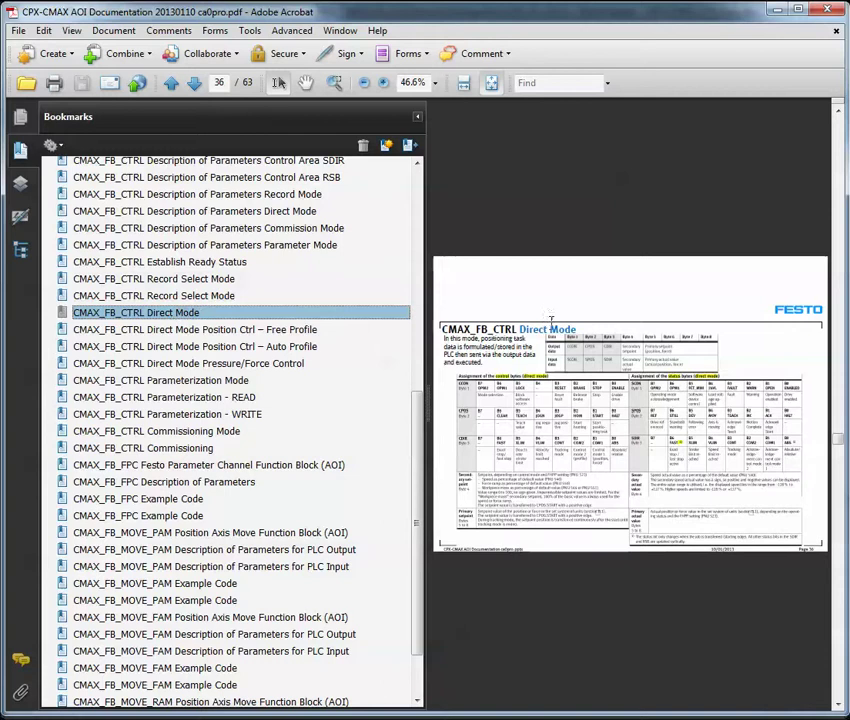
pyautogui.scroll(-2, 200, 595)
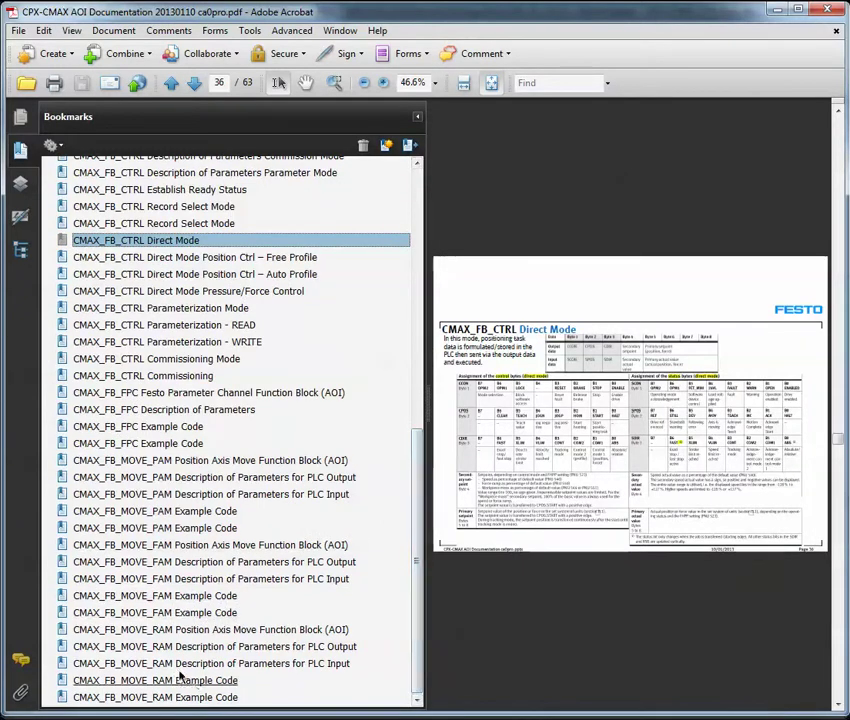
pyautogui.click(196, 460)
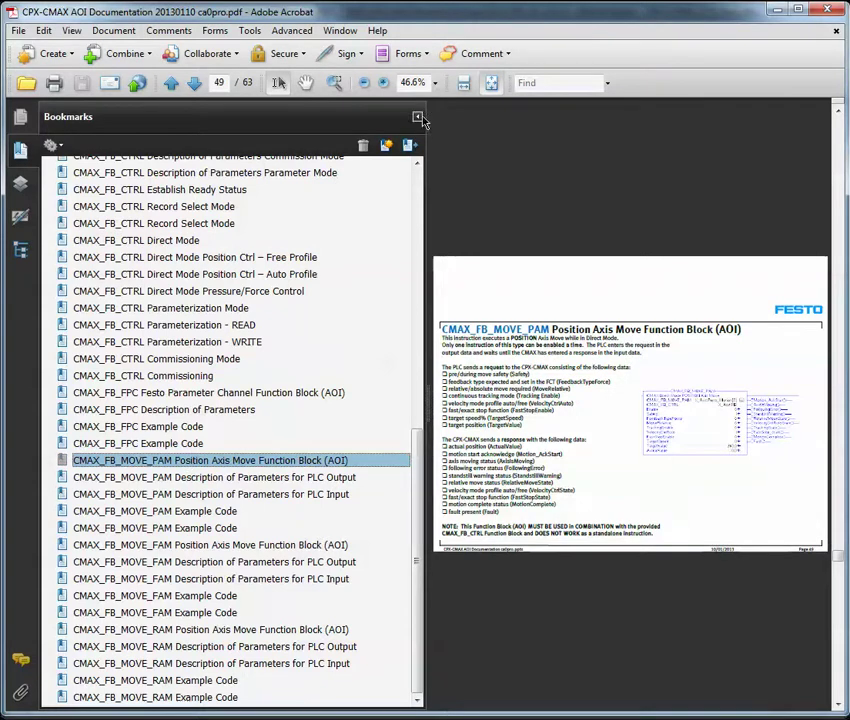
pyautogui.press('F4')
# - Review the CMAX_FB_MOVE_PAM parameter descriptions for PLC output and input and the example code pages
pyautogui.scroll(-1, 355, 511)
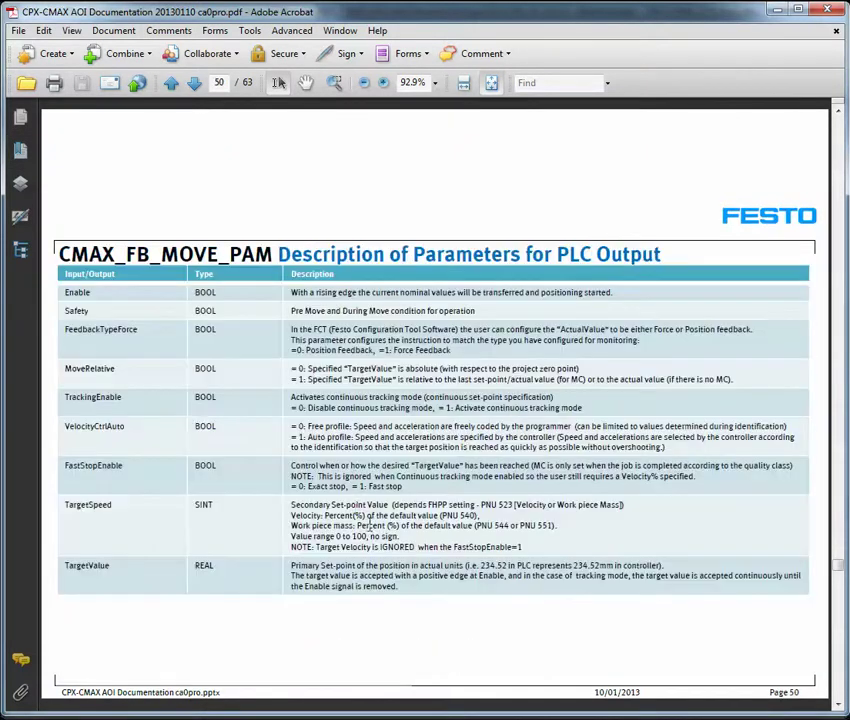
pyautogui.moveTo(69, 297); pyautogui.dragTo(244, 412)
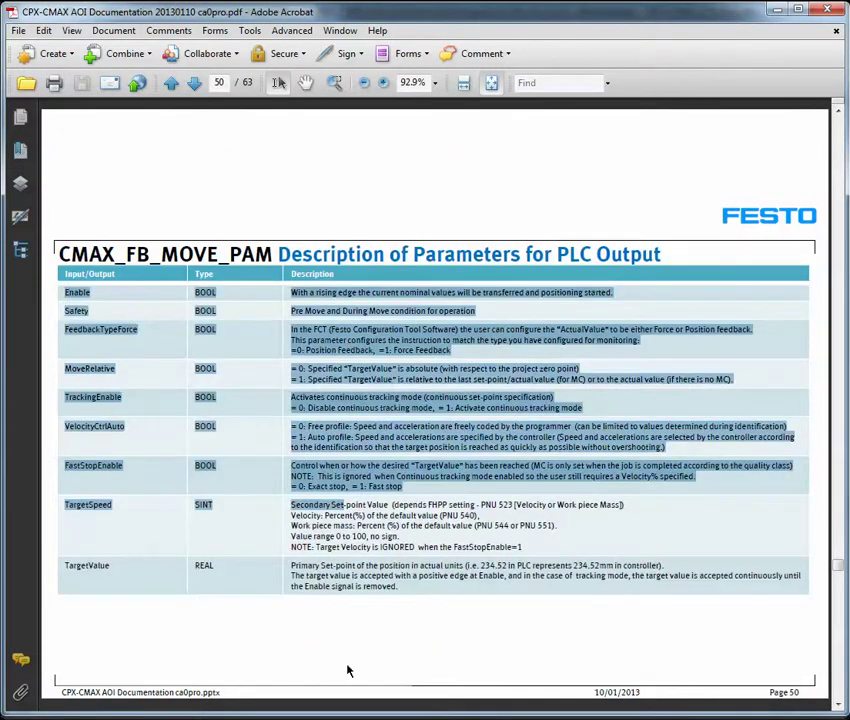
pyautogui.click(244, 412)
pyautogui.scroll(-1, 292, 407)
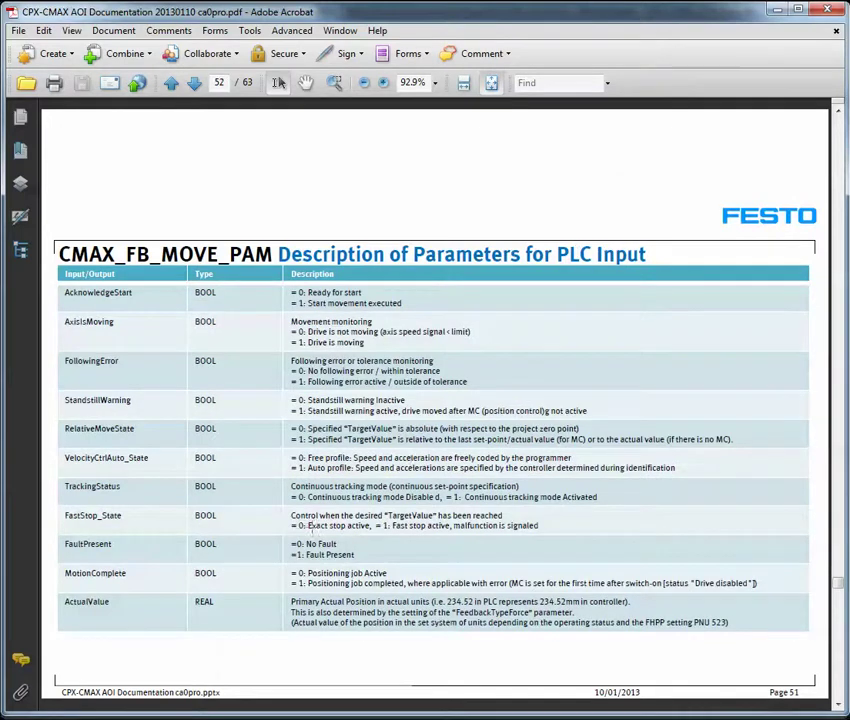
pyautogui.scroll(-1, 308, 525)
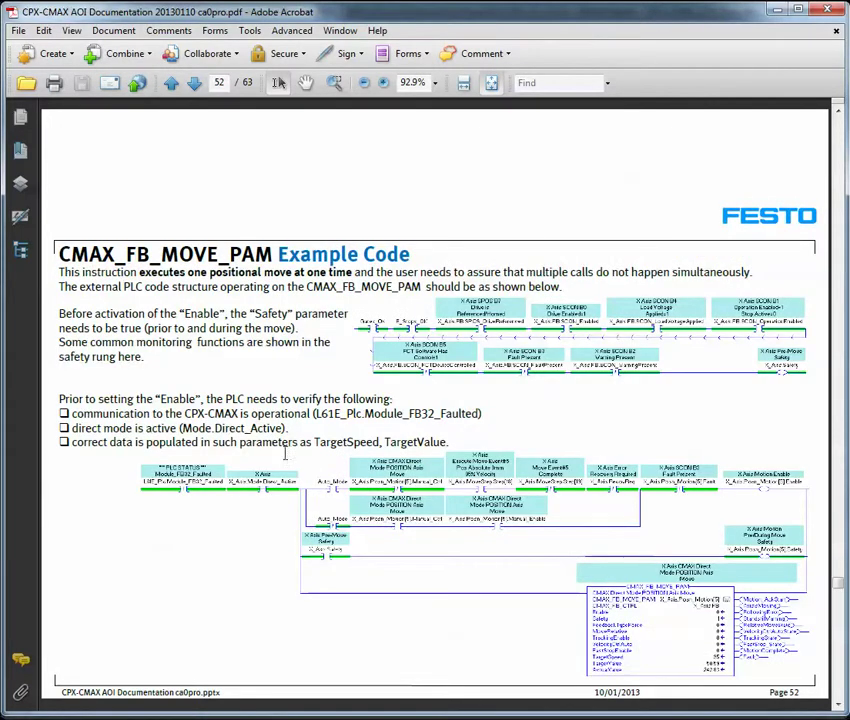
pyautogui.scroll(-1, 154, 382)
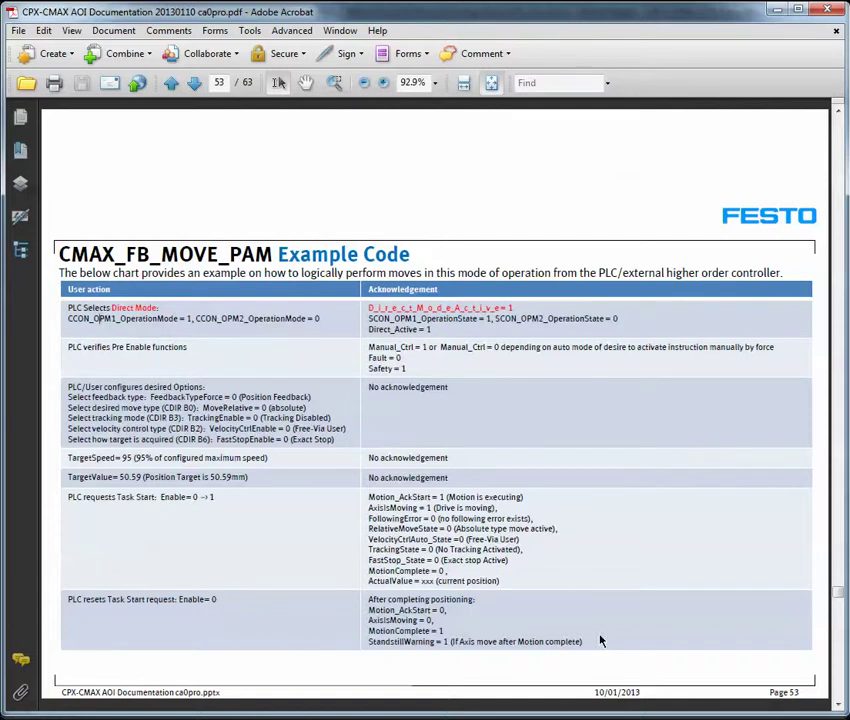
pyautogui.scroll(-1, 360, 550)
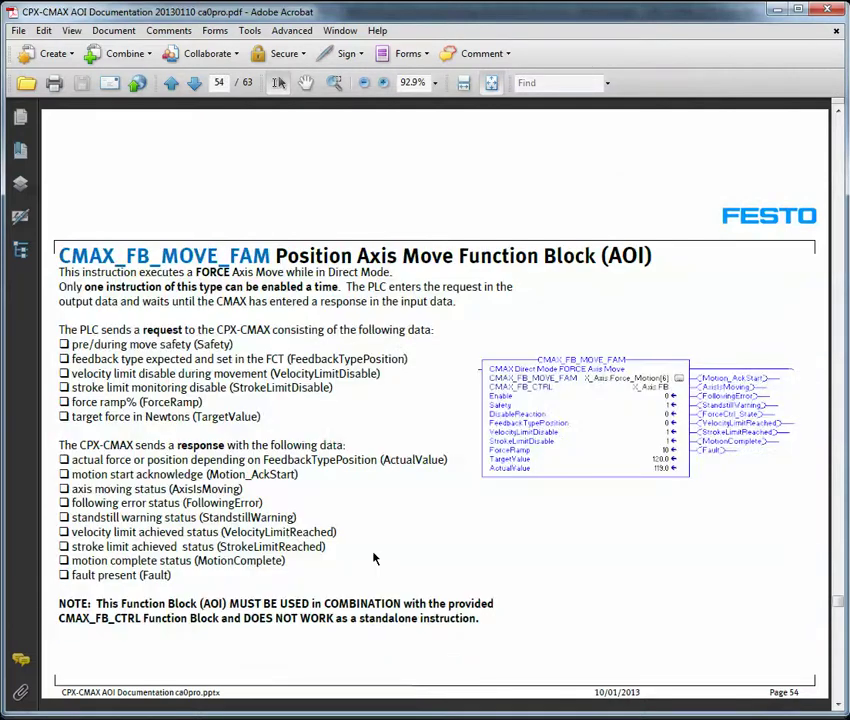
pyautogui.scroll(1, 818, 587)
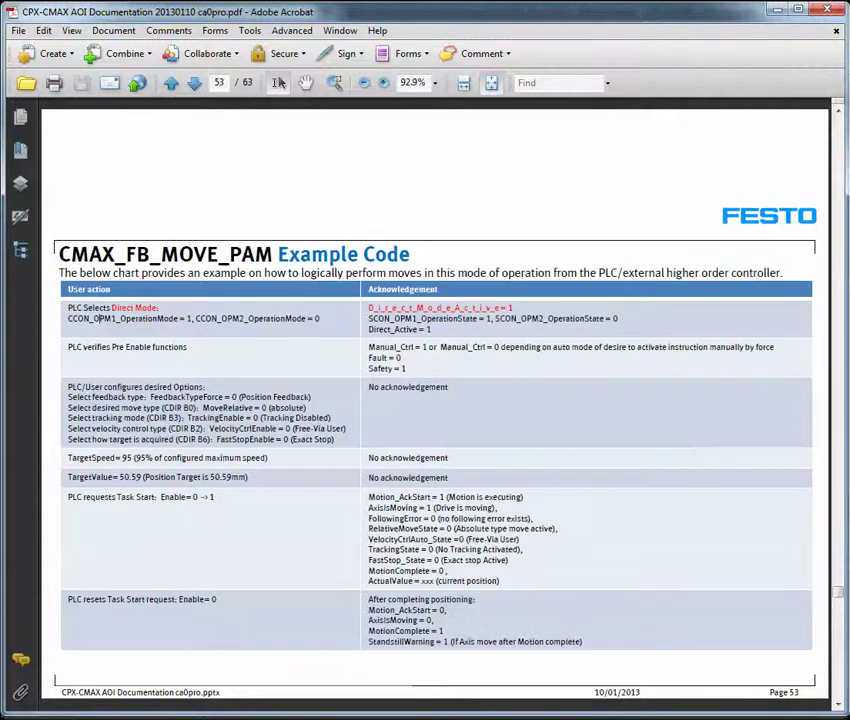
# - Return to RSLogix 5000 and examine the auto mode, manual control, move step and safety conditions in rung 4
pyautogui.hotkey('alt', 'Tab')
pyautogui.click(745, 458)
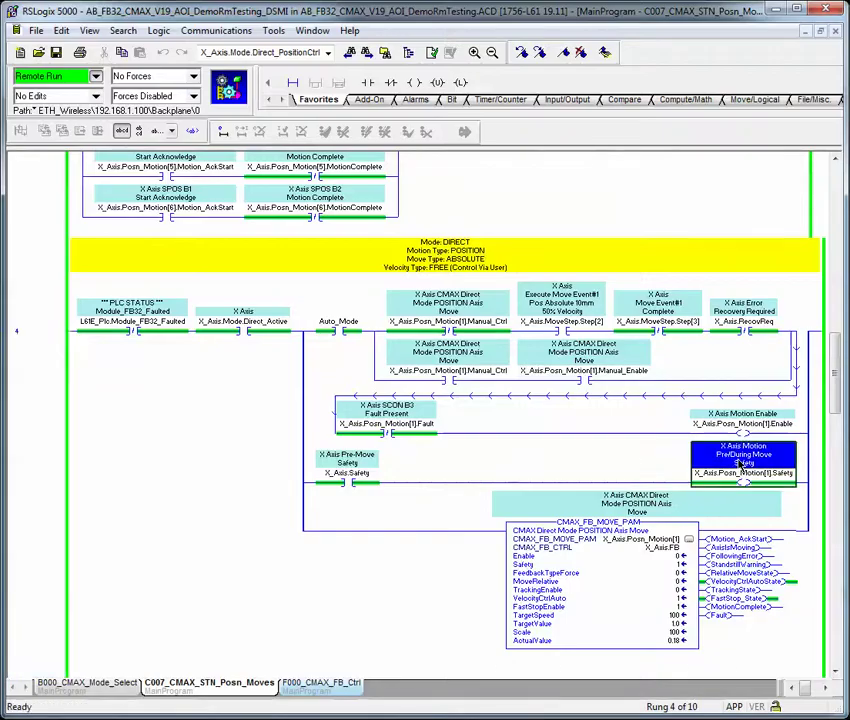
pyautogui.click(580, 362)
pyautogui.click(40, 350)
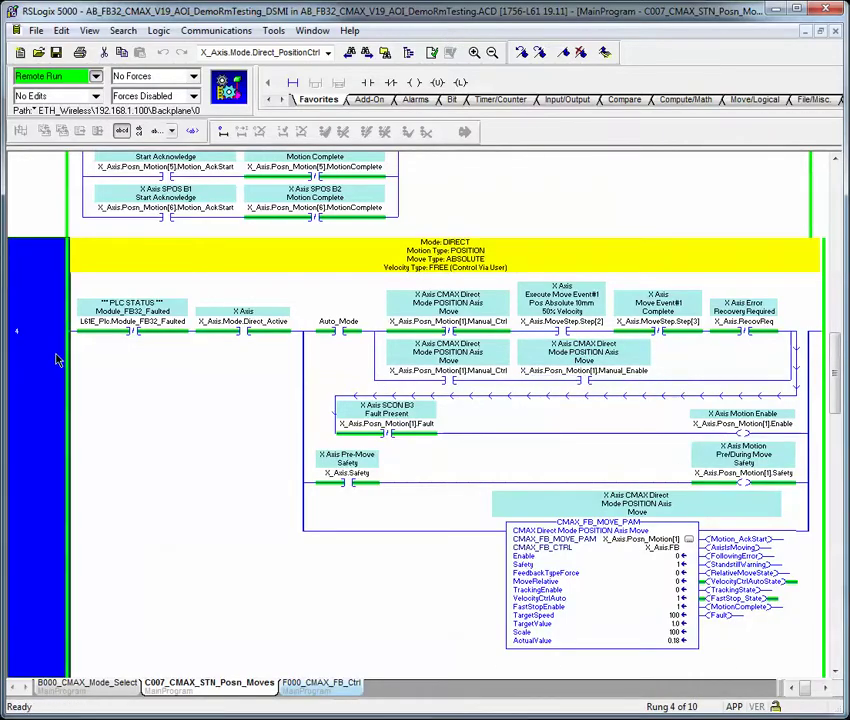
pyautogui.click(455, 314)
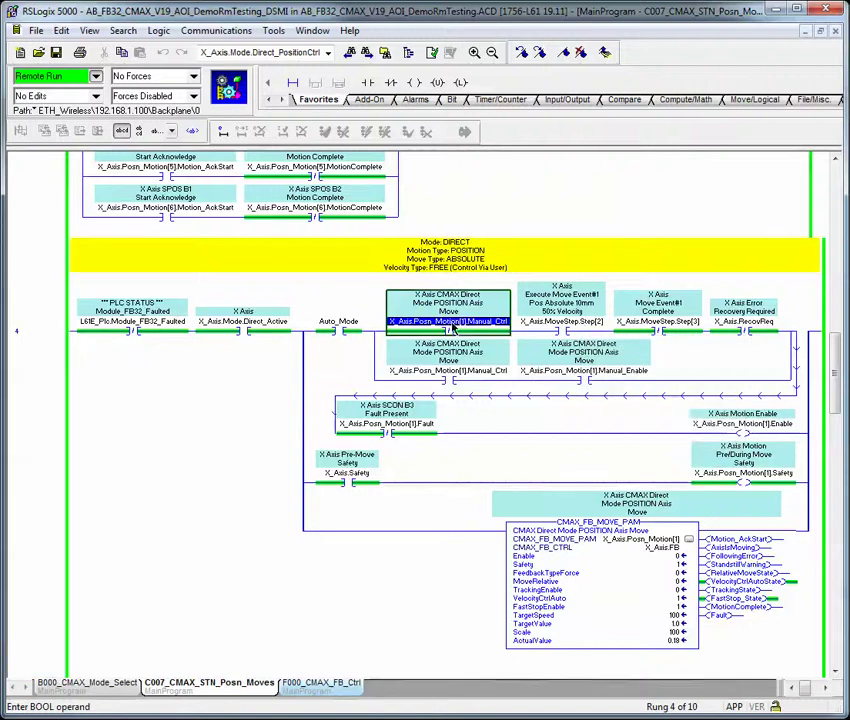
pyautogui.click(335, 323)
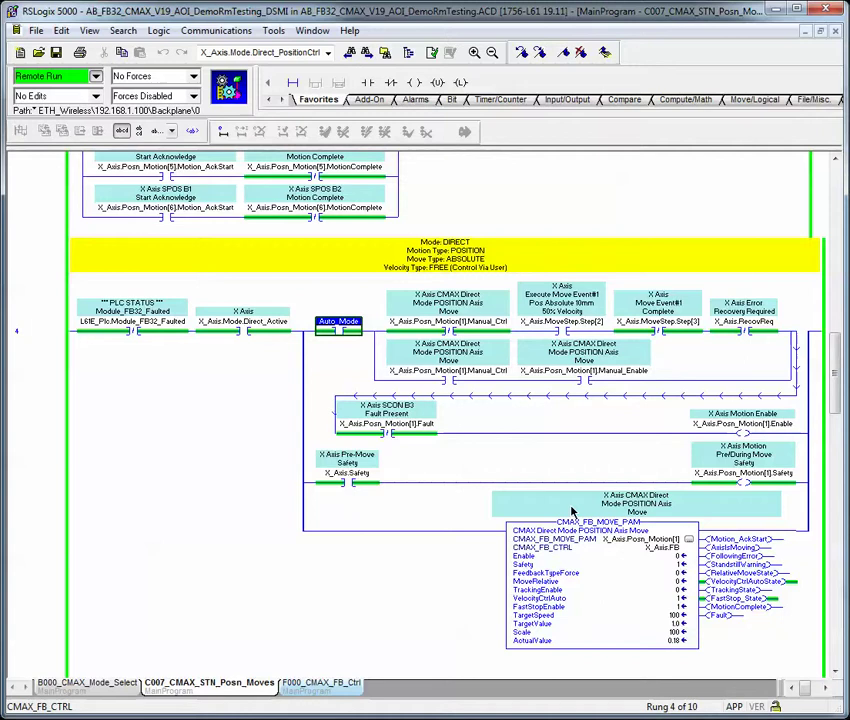
pyautogui.click(505, 324)
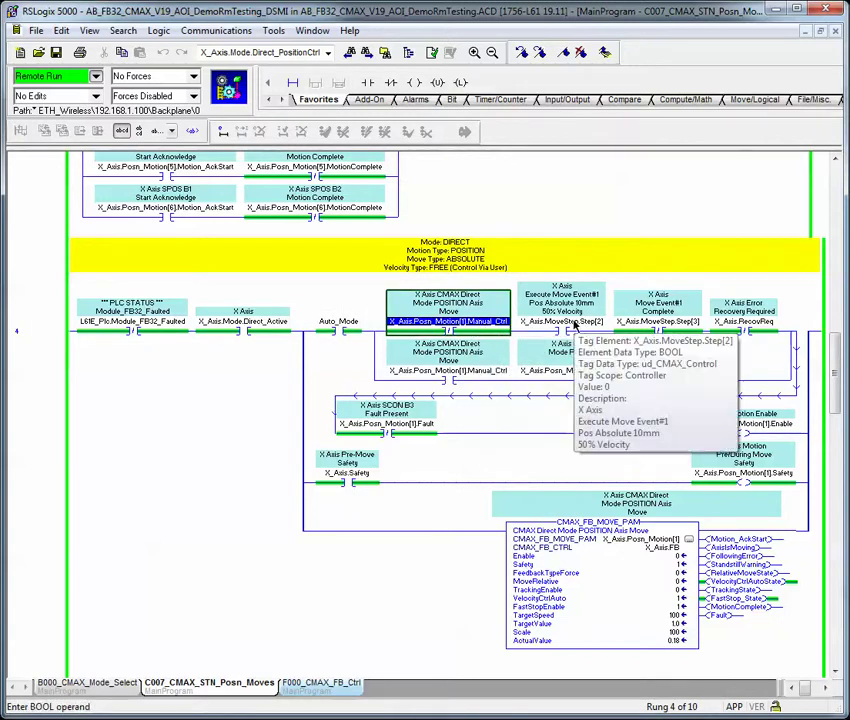
pyautogui.click(581, 328)
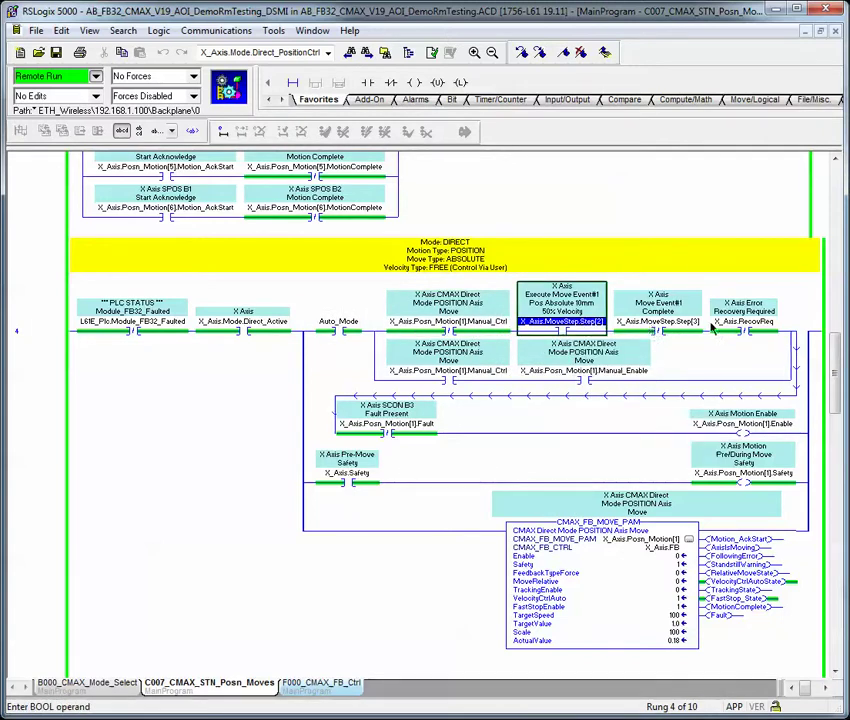
pyautogui.click(450, 370)
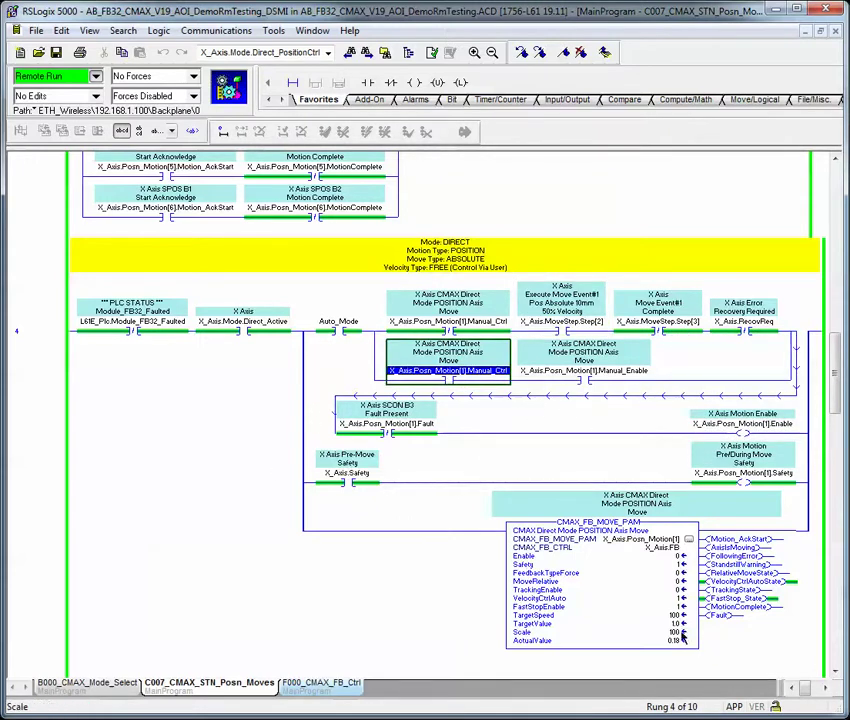
# - Compare the speed, target, actual value and velocity control parameters of the CMAX_FB_MOVE_PAM blocks in rungs 4 and 5
pyautogui.click(620, 615)
pyautogui.scroll(-10, 538, 568)
pyautogui.scroll(-2, 538, 568)
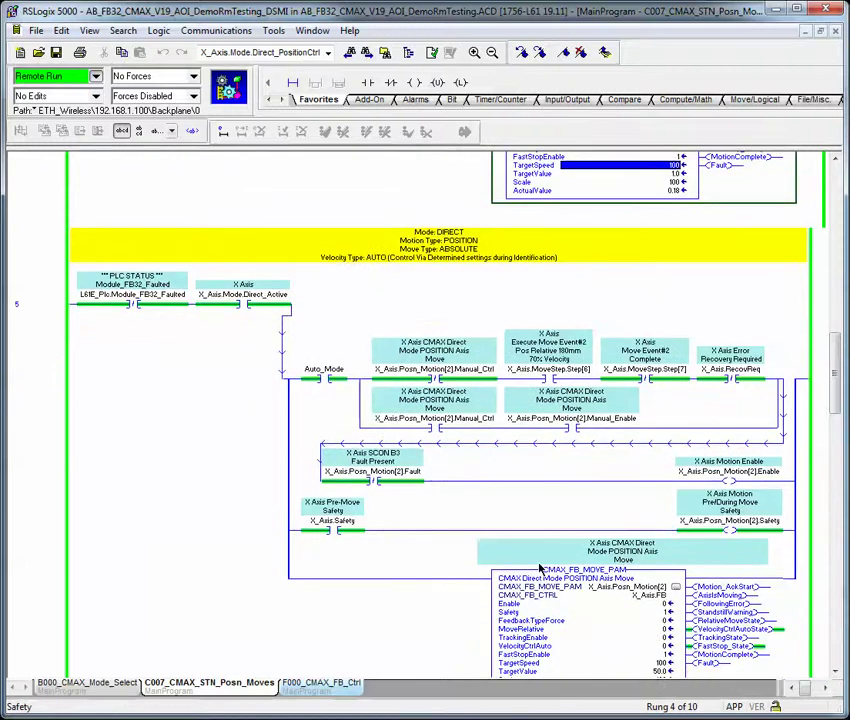
pyautogui.scroll(-2, 622, 570)
pyautogui.scroll(8, 622, 570)
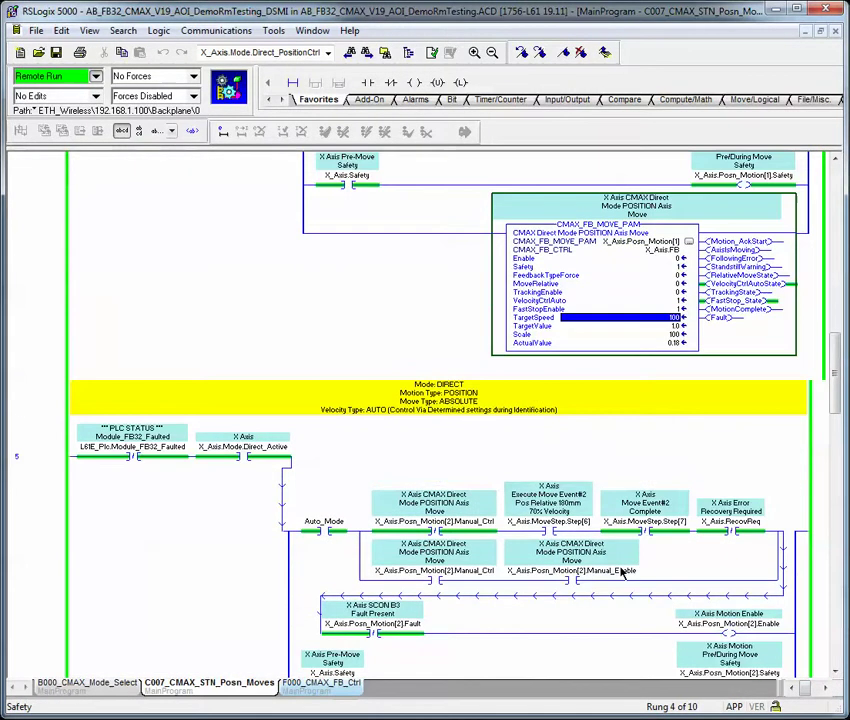
pyautogui.click(683, 328)
pyautogui.click(677, 343)
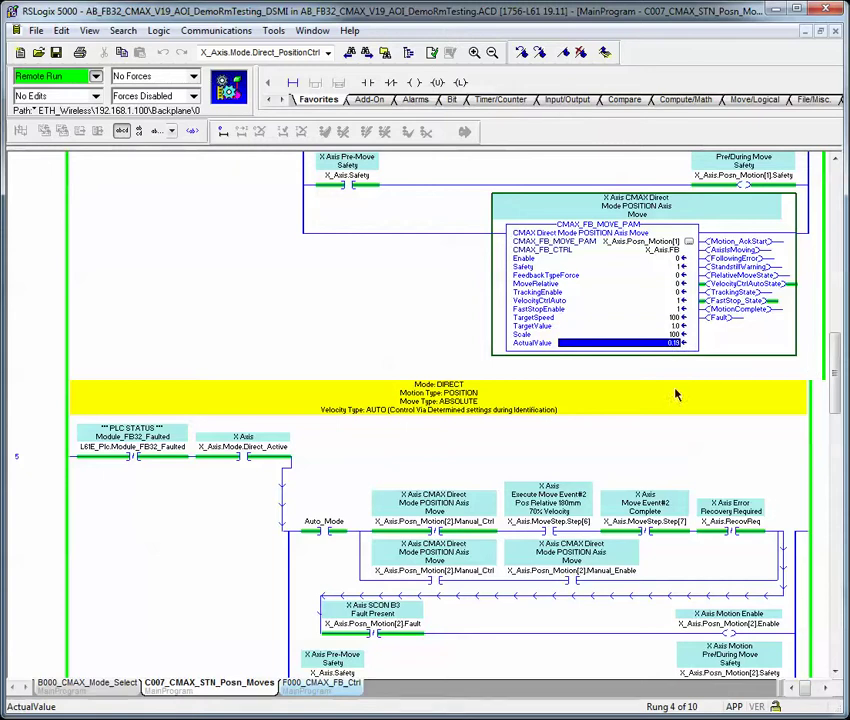
pyautogui.scroll(-5, 671, 550)
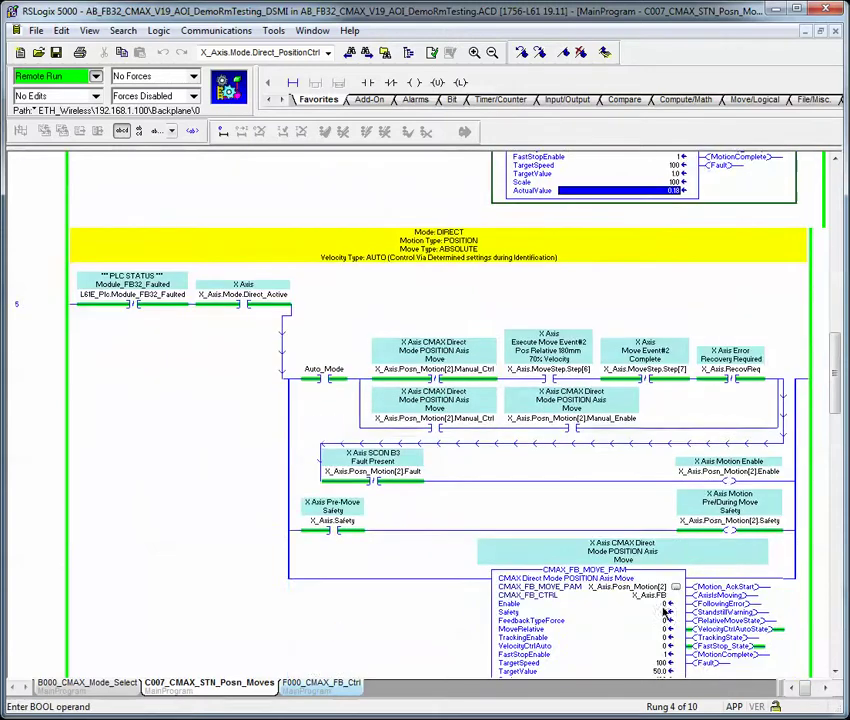
pyautogui.scroll(-3, 663, 614)
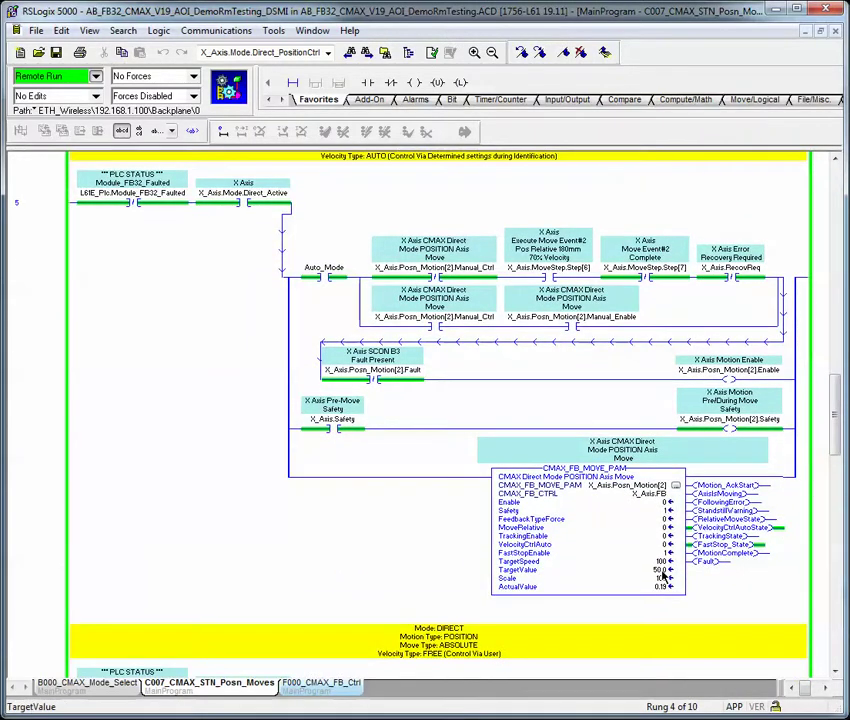
# - Turn on Manual_Ctrl and Manual_Enable for X_Axis.Posn_Motion[2] in rung 5 to run the position move to 50 mm
pyautogui.click(660, 569)
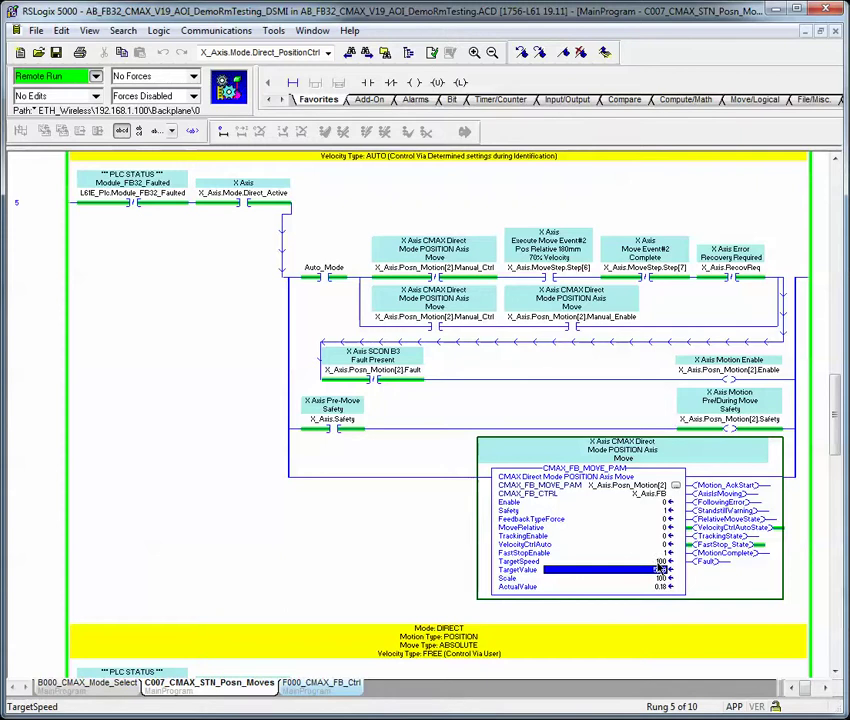
pyautogui.click(434, 316)
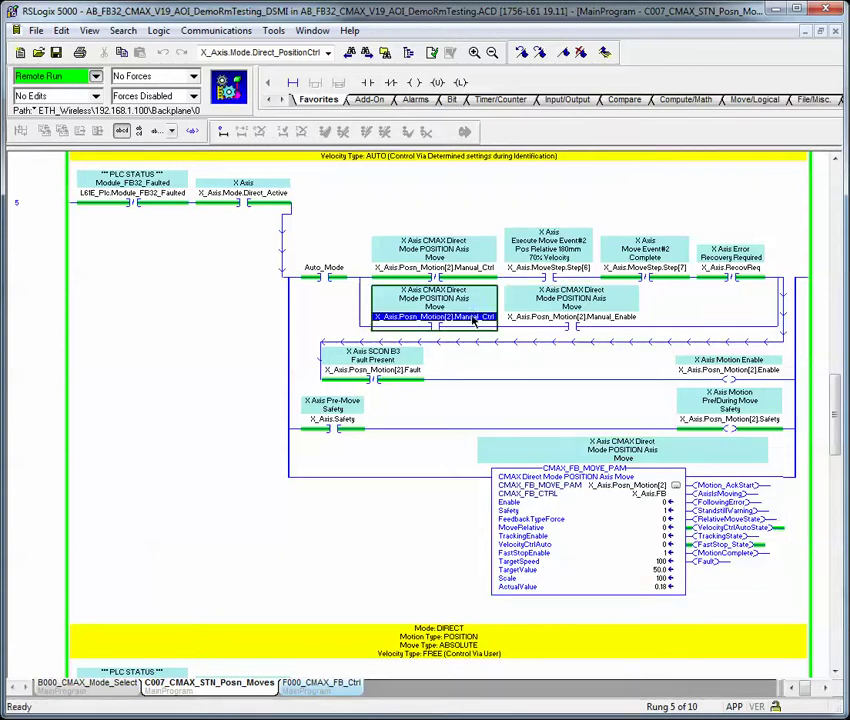
pyautogui.click(544, 313)
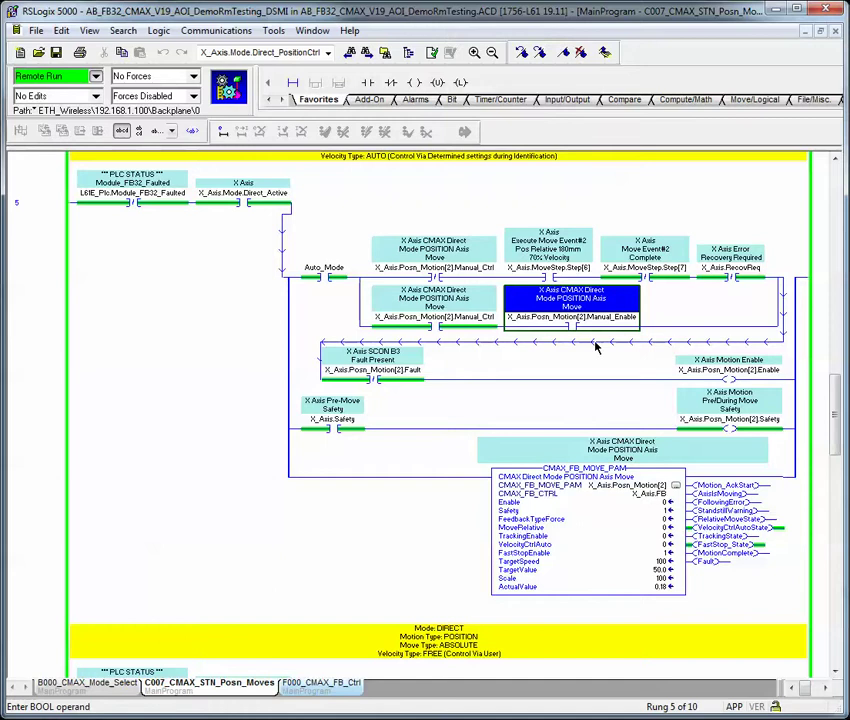
pyautogui.moveTo(656, 589)
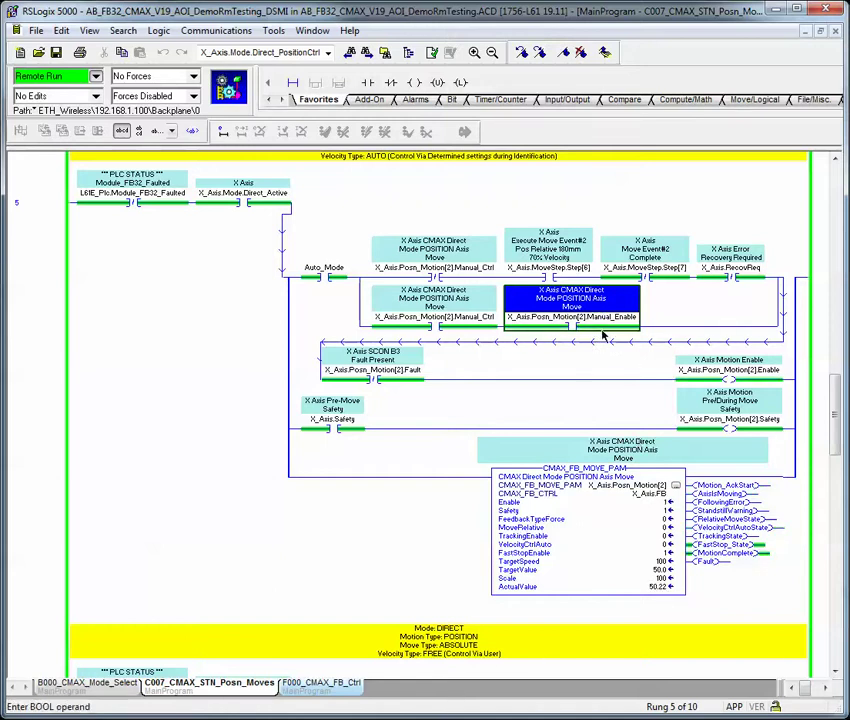
# - Check the FeedbackTypeForce input in rung 5 against axis 1's IO-data settings under Diagnosis/IO-data in Festo Configuration Tool
pyautogui.click(664, 519)
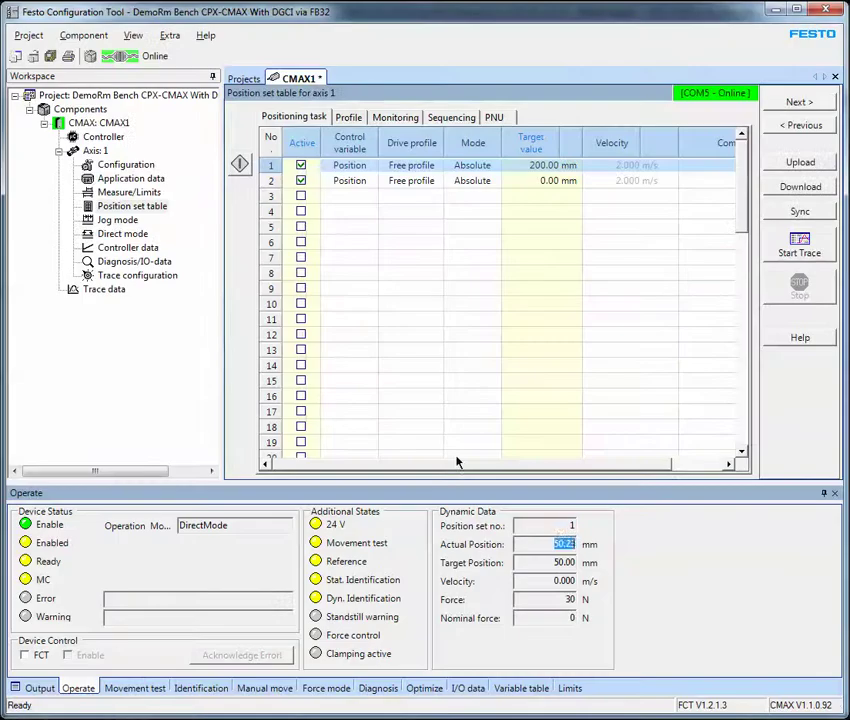
pyautogui.click(140, 262)
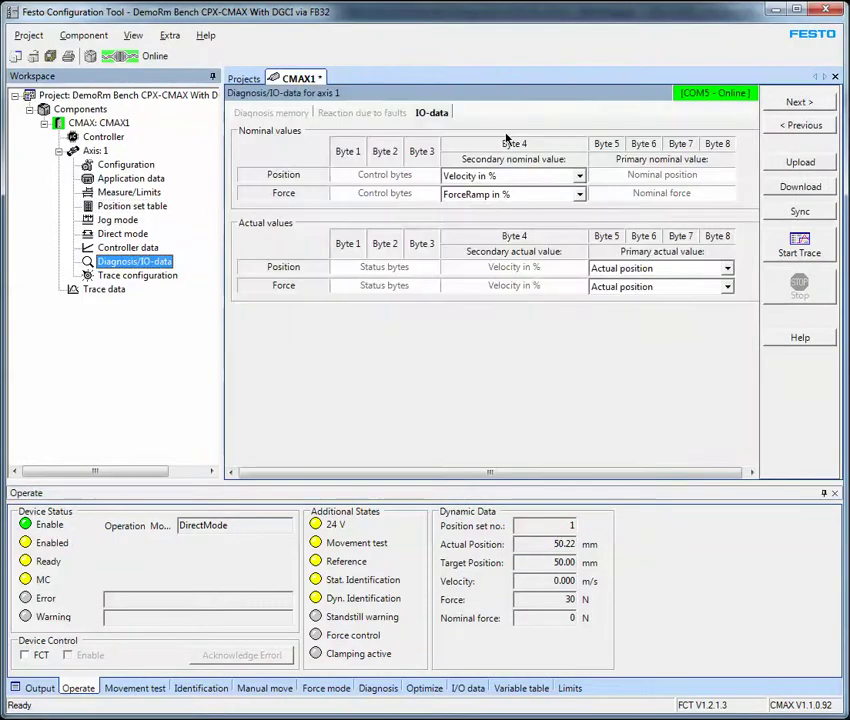
pyautogui.click(390, 113)
pyautogui.click(440, 113)
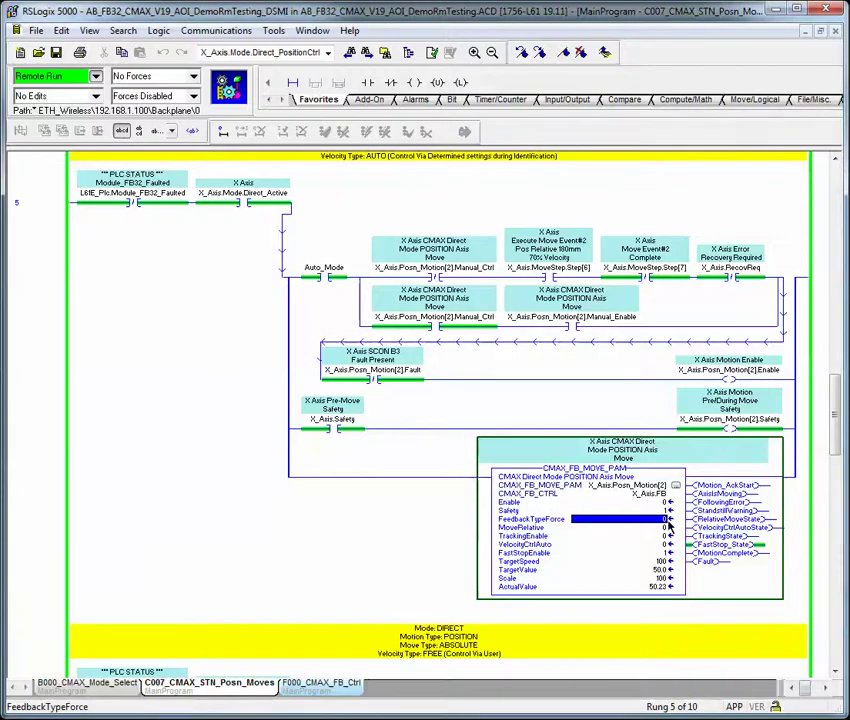
# - Set TrackingEnable to 1 on the rung 5 CMAX_FB_MOVE_PAM block and turn on X_Axis.Posn_Motion[2].Manual_Enable
pyautogui.click(664, 527)
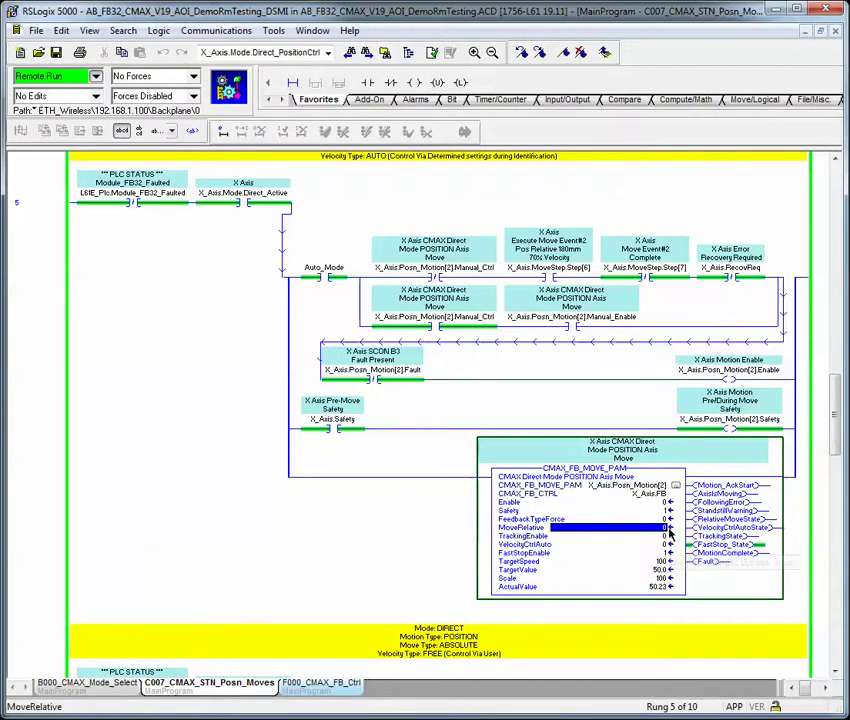
pyautogui.click(665, 536)
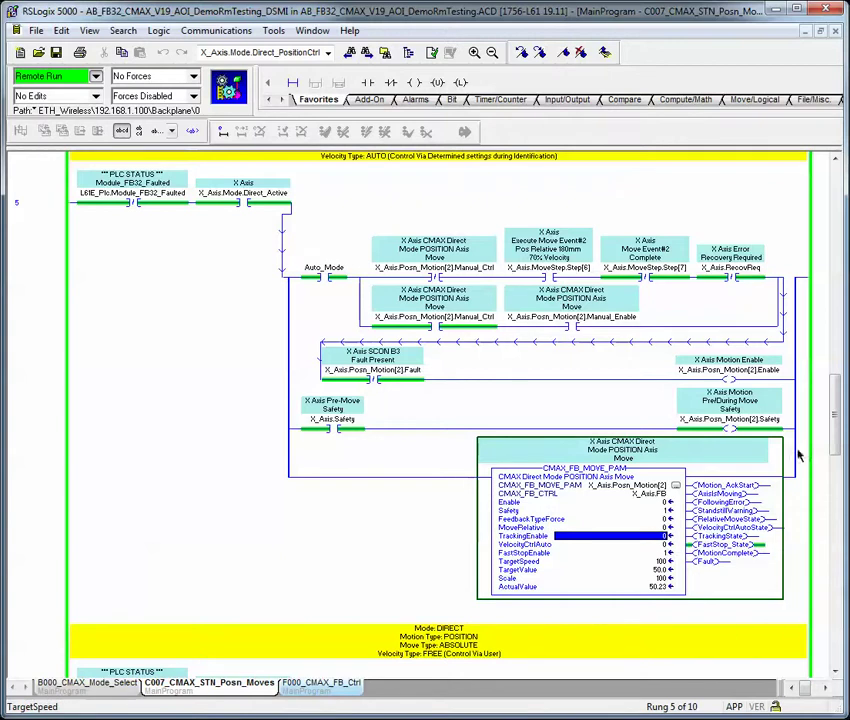
pyautogui.write('1')
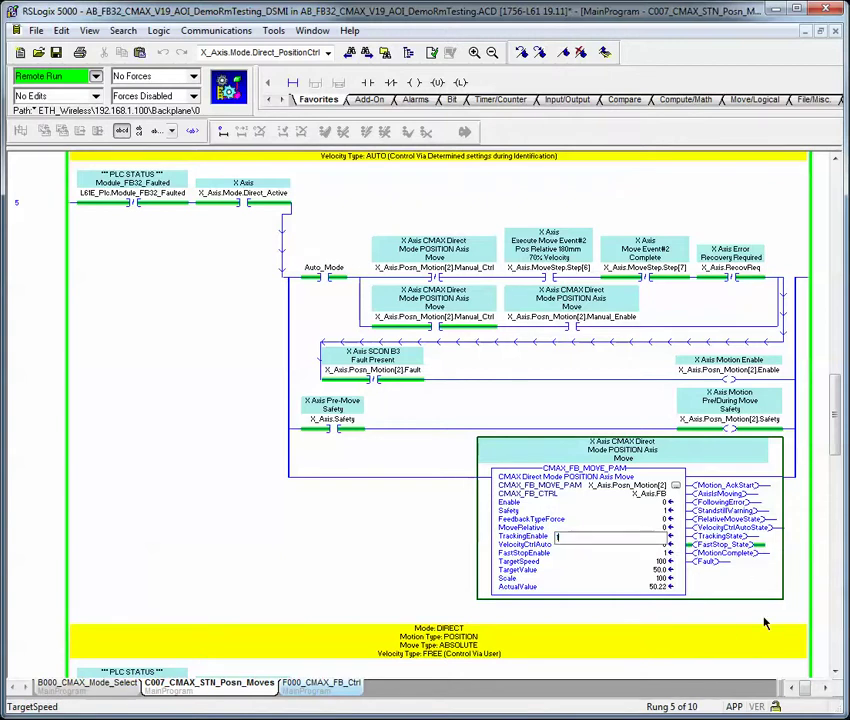
pyautogui.press('Return')
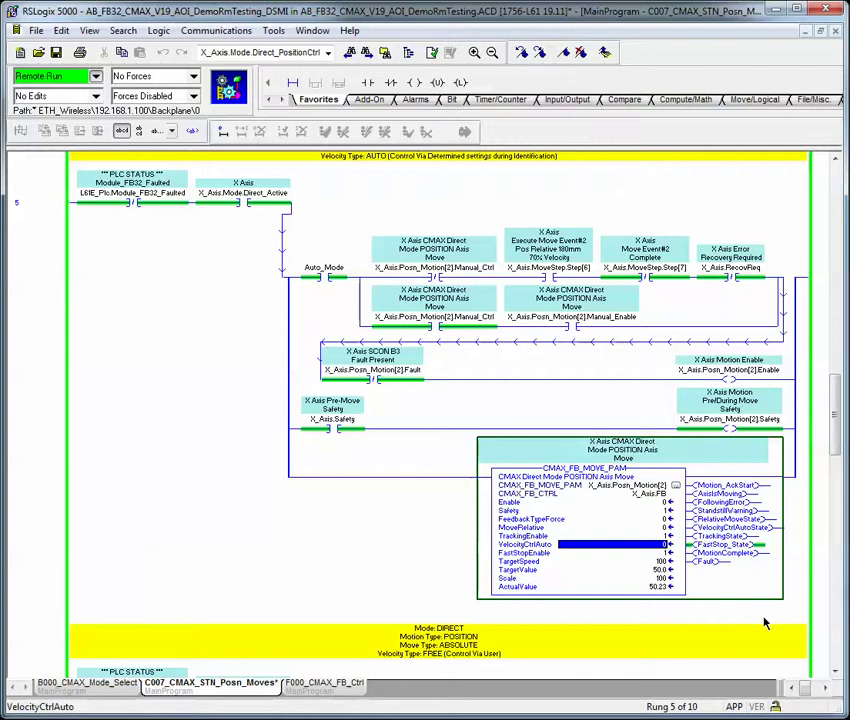
pyautogui.click(588, 318)
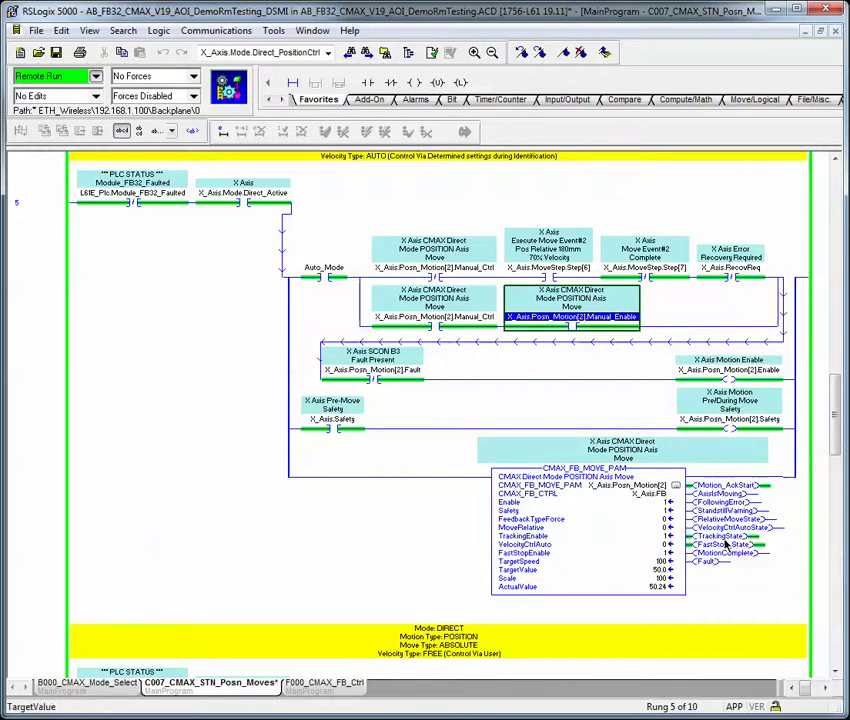
# - With tracking active, set the rung 5 block's TargetValue to 60 and then to 200
pyautogui.click(660, 578)
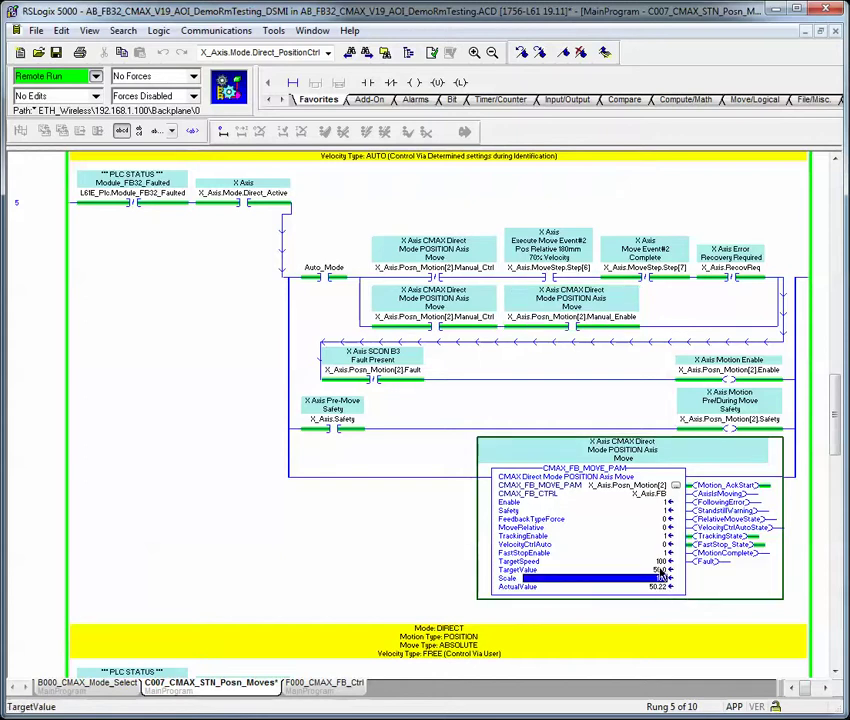
pyautogui.press('Up')
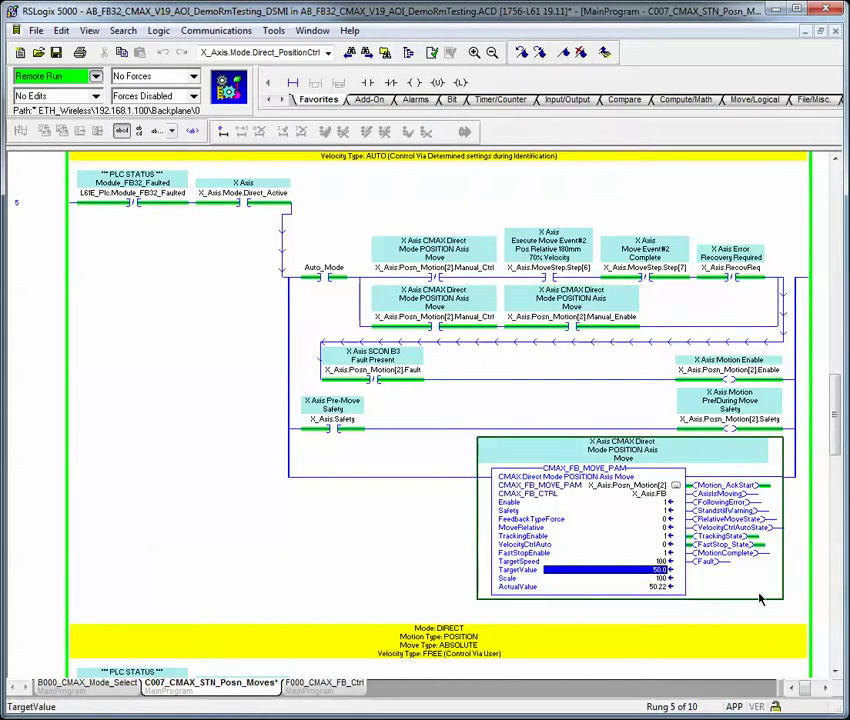
pyautogui.press('Down')
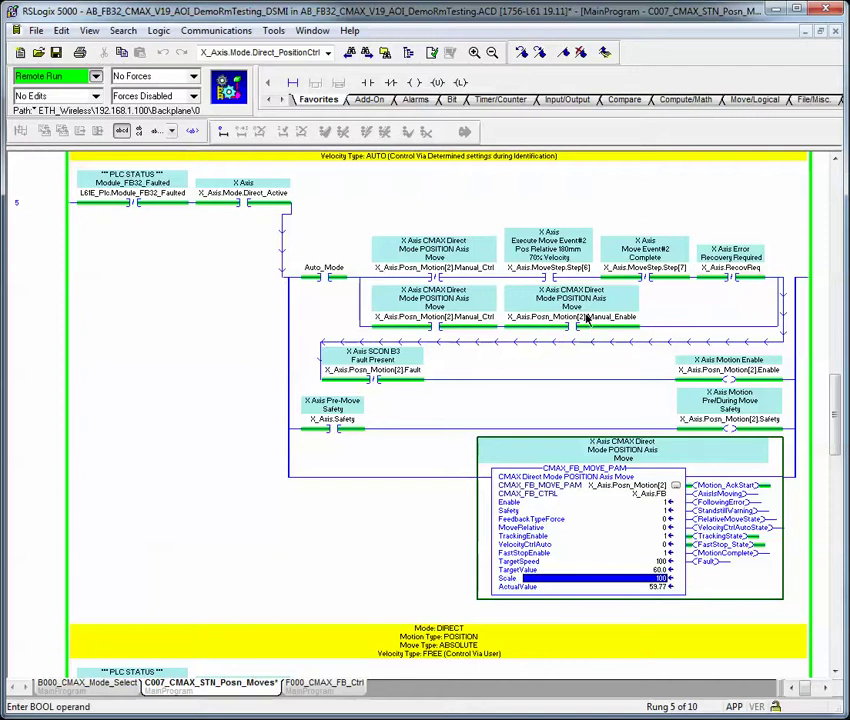
pyautogui.click(660, 571)
pyautogui.write('2')
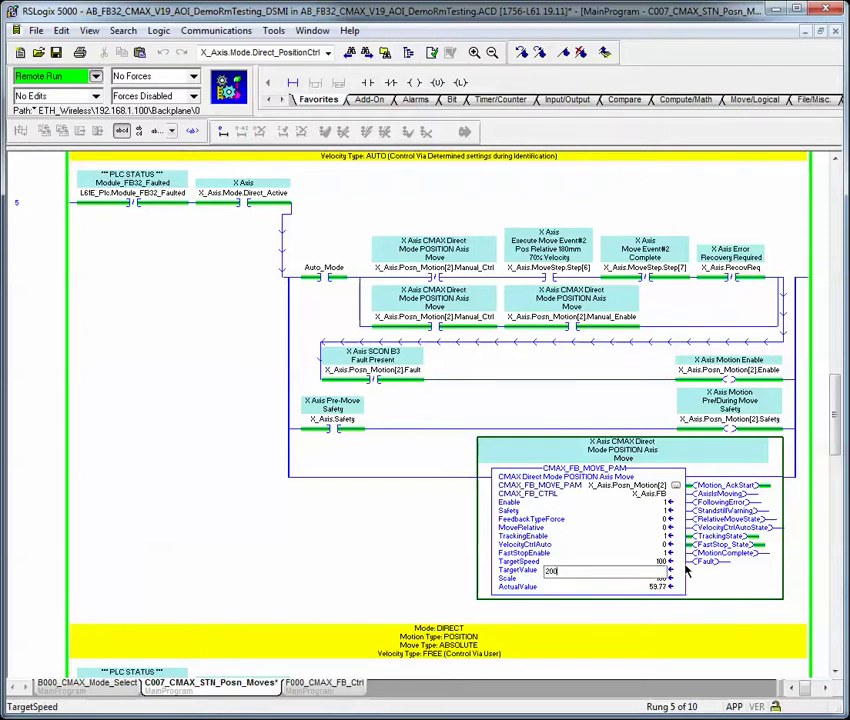
pyautogui.press('Return')
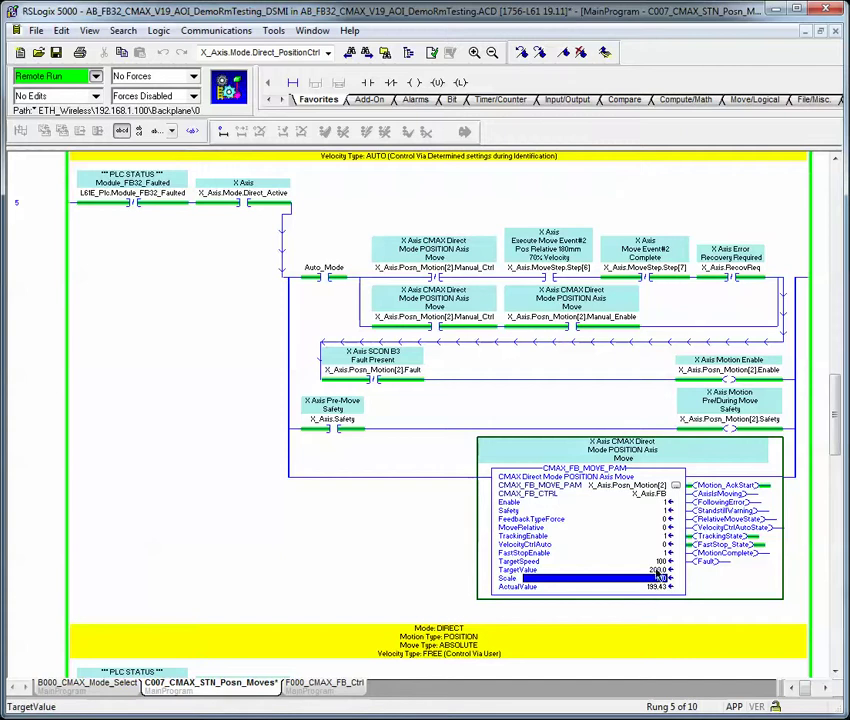
# - Compare the rung 5 block's target and actual values, and set TargetValue to 50
pyautogui.click(660, 572)
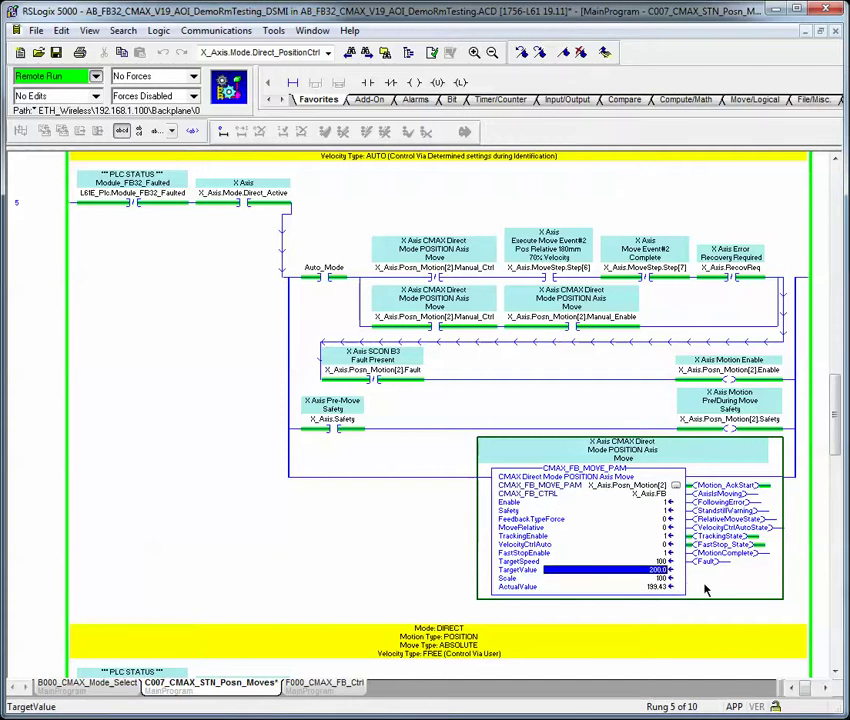
pyautogui.moveTo(662, 594)
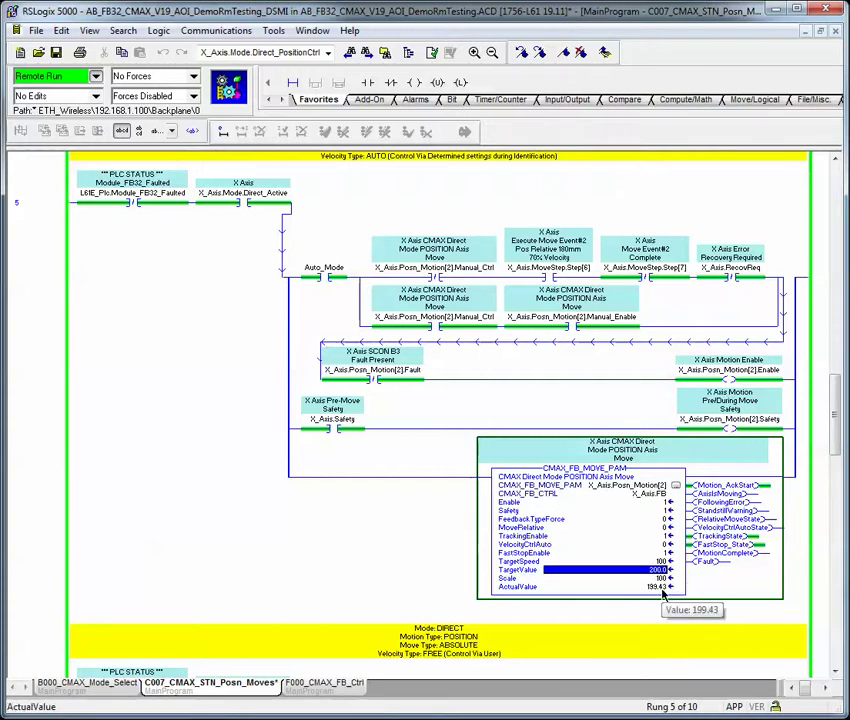
pyautogui.write('50')
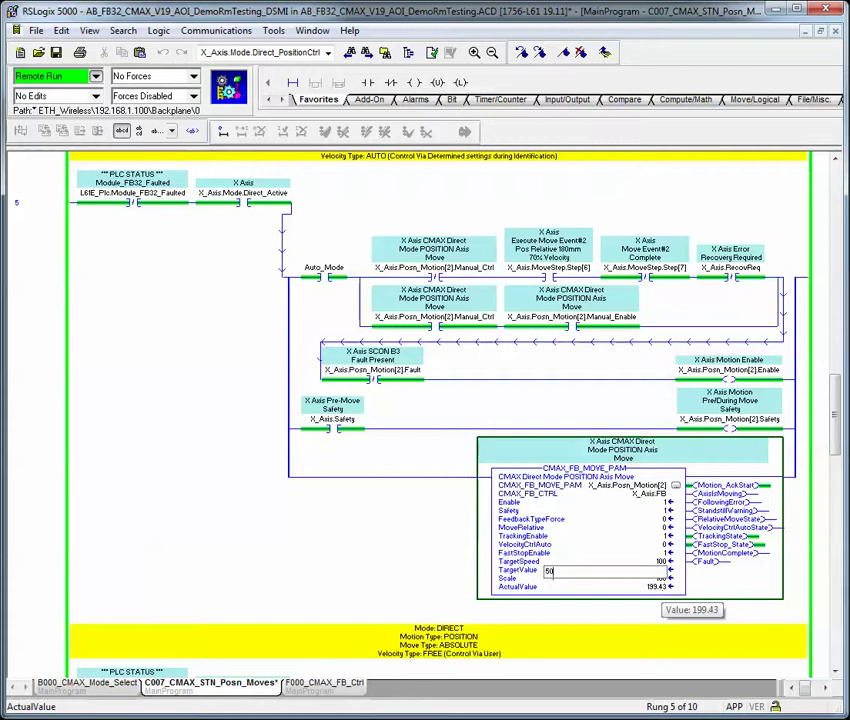
pyautogui.press('Return')
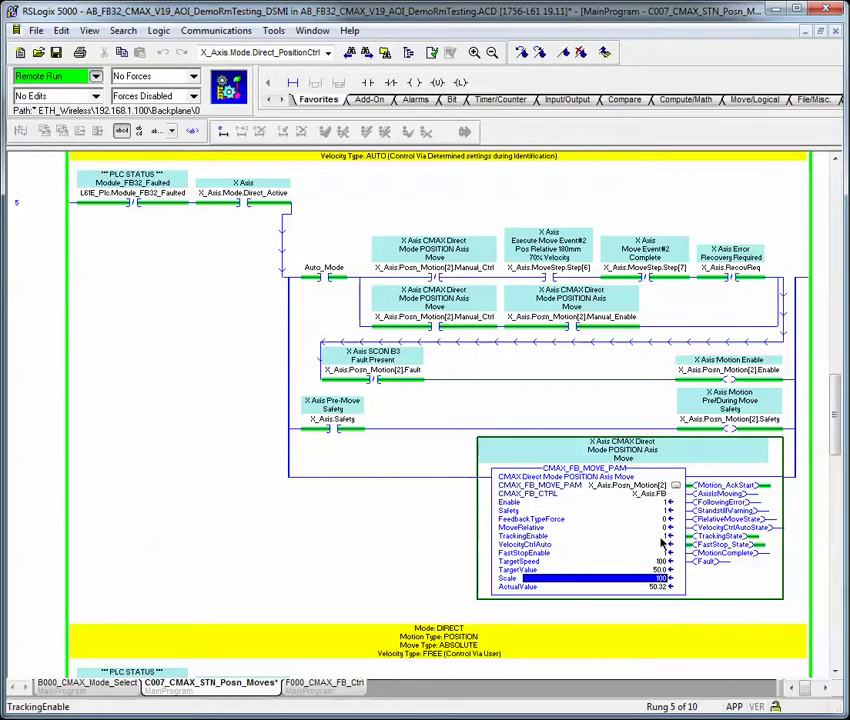
# - Set TrackingEnable to 0 on the rung 5 block and turn off X_Axis.Posn_Motion[2].Manual_Enable
pyautogui.click(664, 537)
pyautogui.write('0')
pyautogui.press('Return')
pyautogui.click(588, 315)
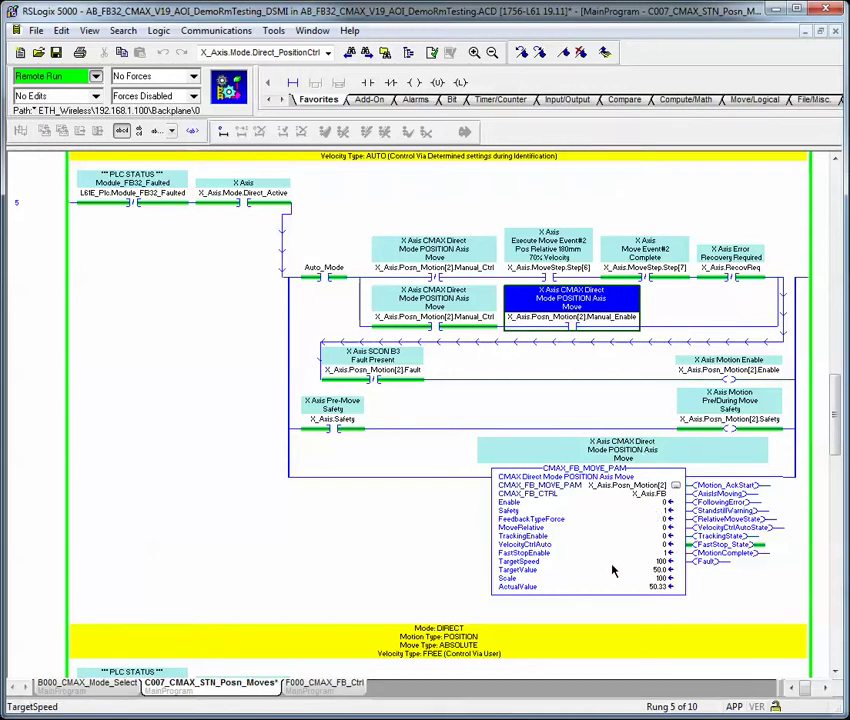
# - Check the VelocityCtrlAuto and FastStopEnable inputs of the rung 5 block and turn off X_Axis.Posn_Motion[2].Manual_Ctrl
pyautogui.click(655, 560)
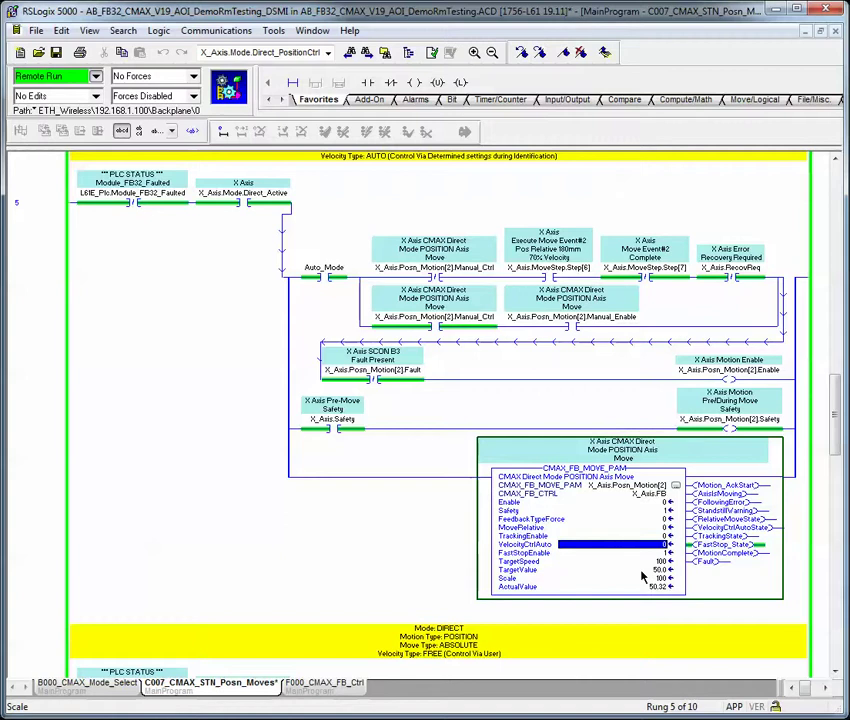
pyautogui.press('Down')
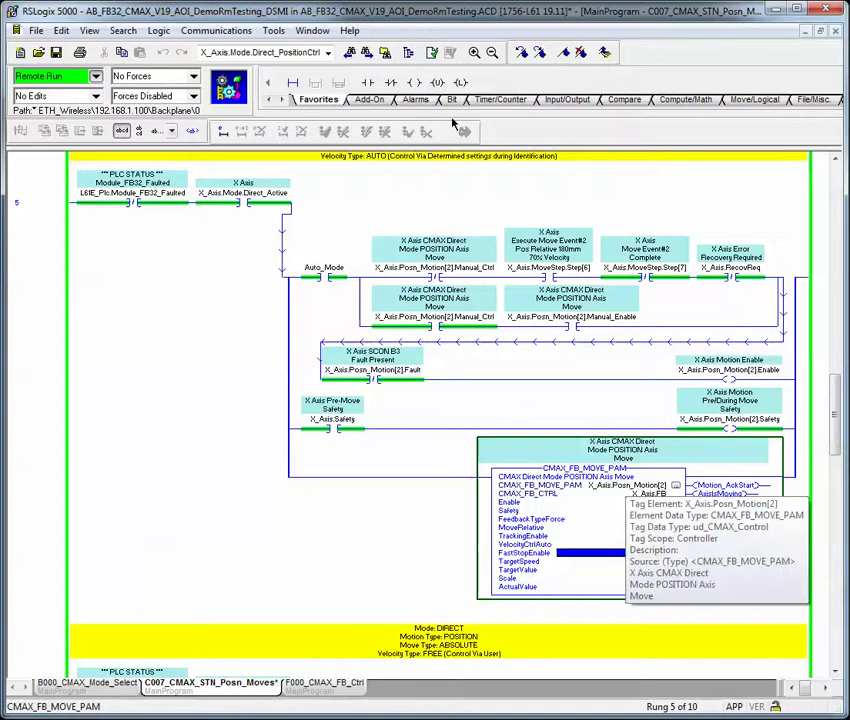
pyautogui.click(409, 55)
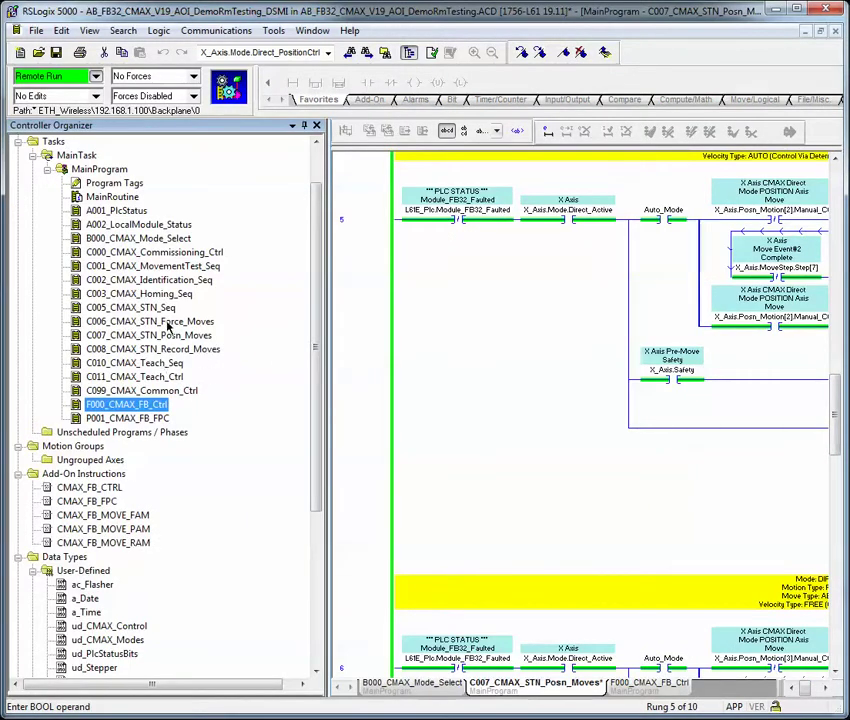
pyautogui.click(409, 52)
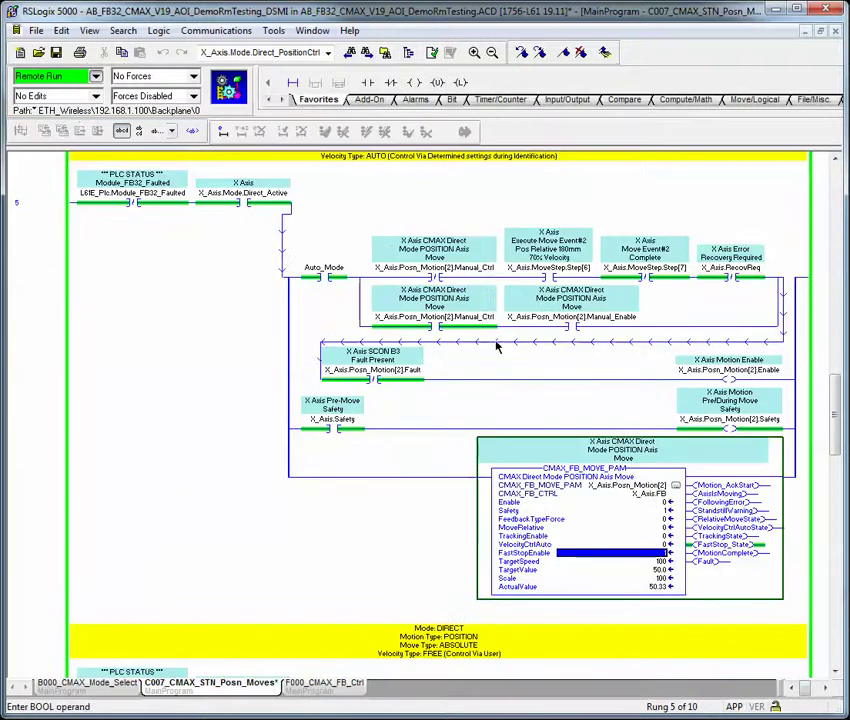
pyautogui.click(437, 325)
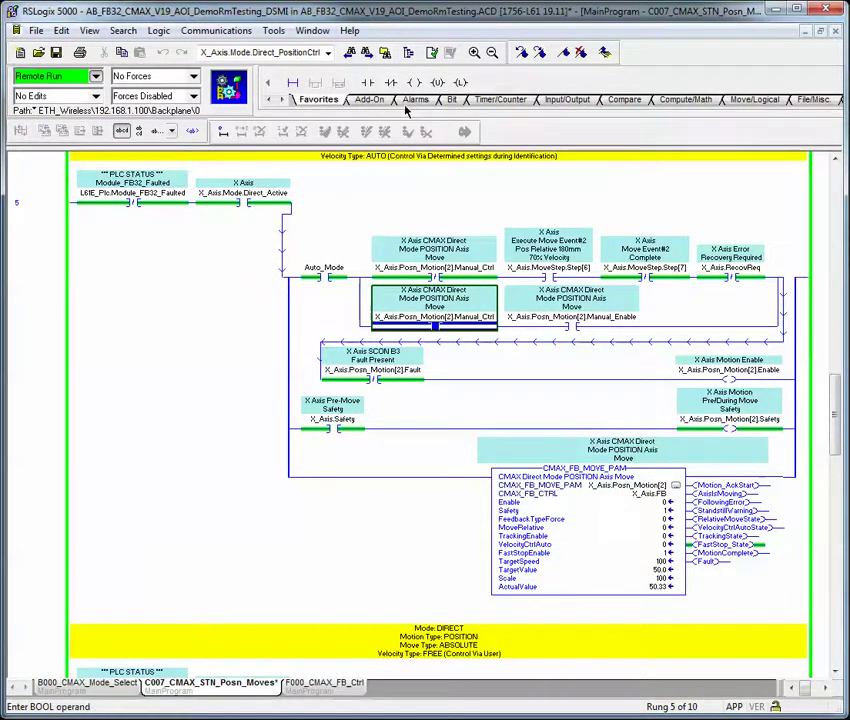
# - Open the C006_CMAX_STN_Force_Moves routine and go to rung 1, the direct mode force move
pyautogui.click(412, 53)
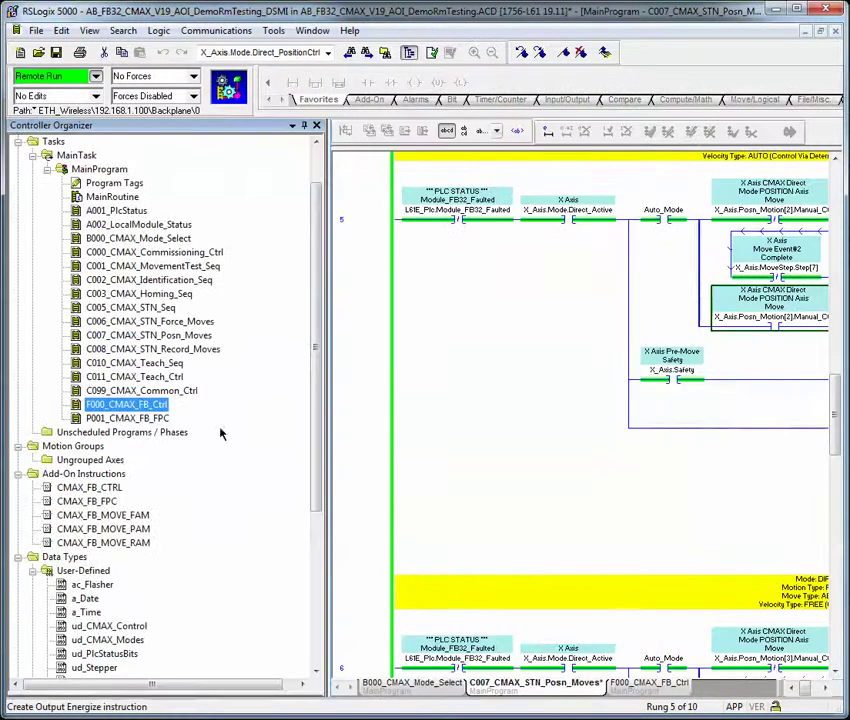
pyautogui.doubleClick(171, 321)
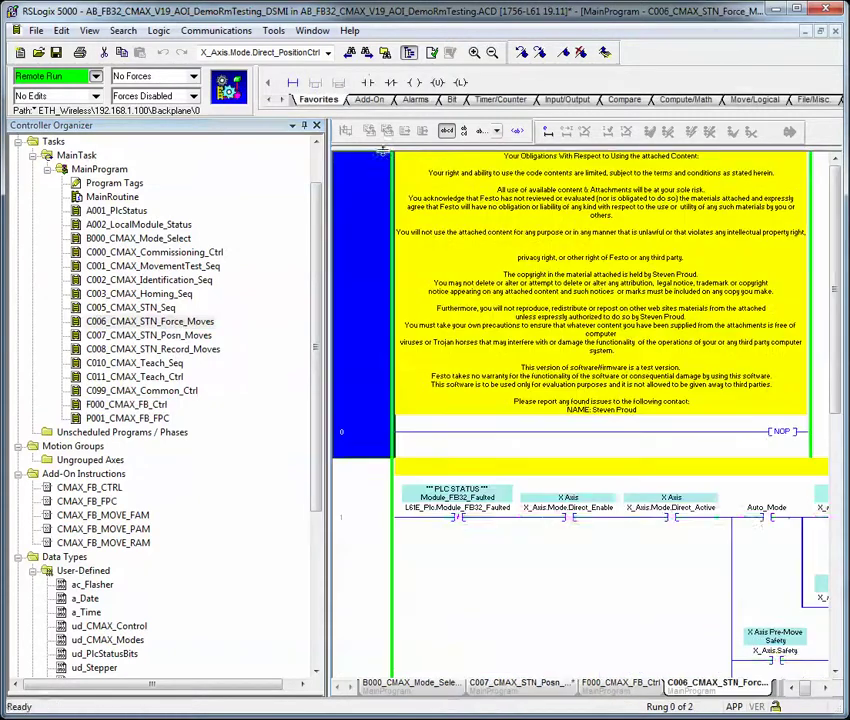
pyautogui.click(408, 54)
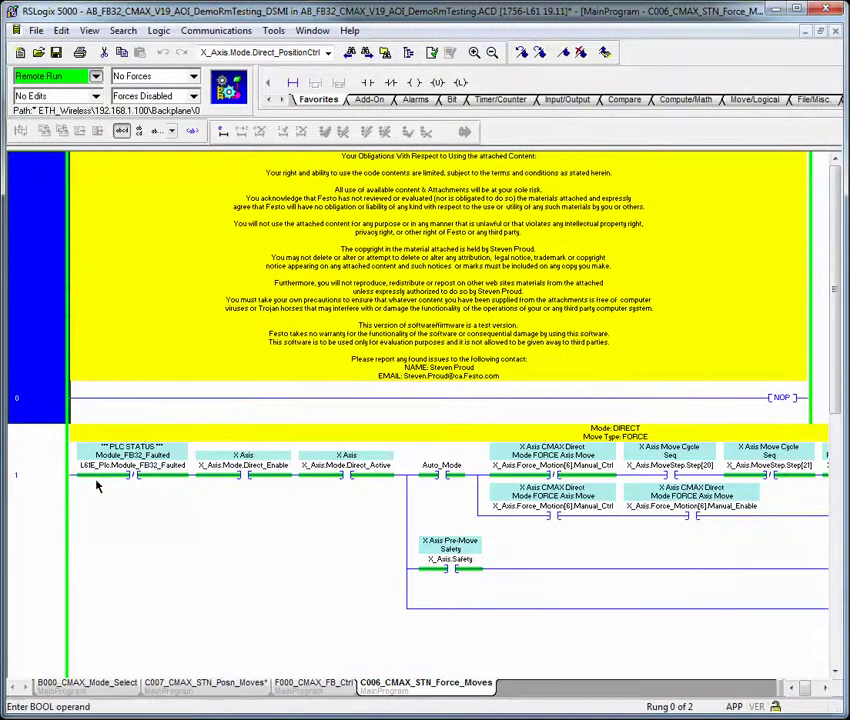
pyautogui.click(52, 500)
pyautogui.scroll(-3, 237, 520)
pyautogui.scroll(3, 378, 526)
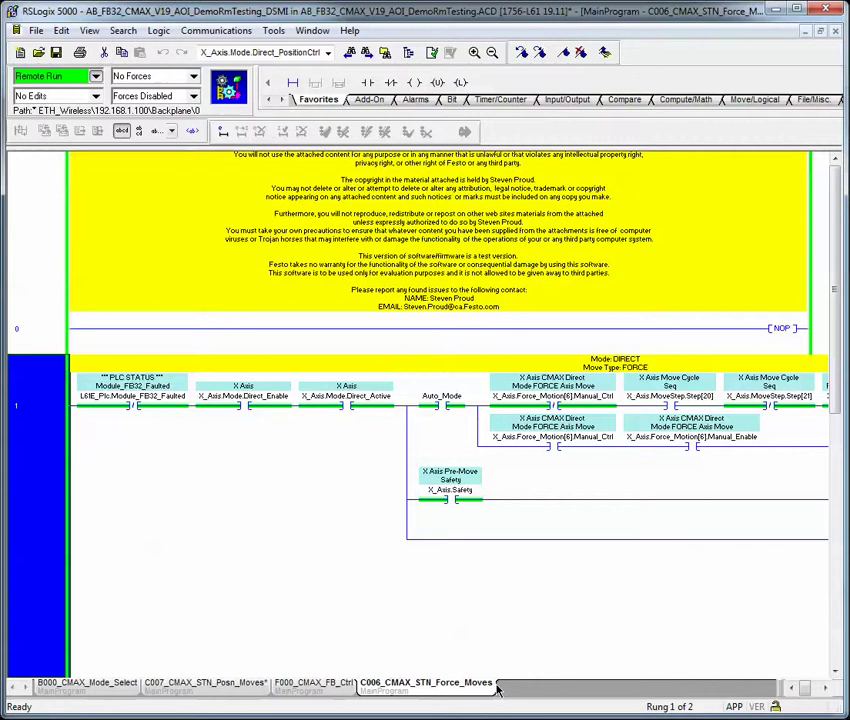
# - Examine rung 1's CMAX_FB_MOVE_FAM block, including its DisableReaction, FeedbackTypePosition and VelocityLimitDisable inputs
pyautogui.click(776, 686)
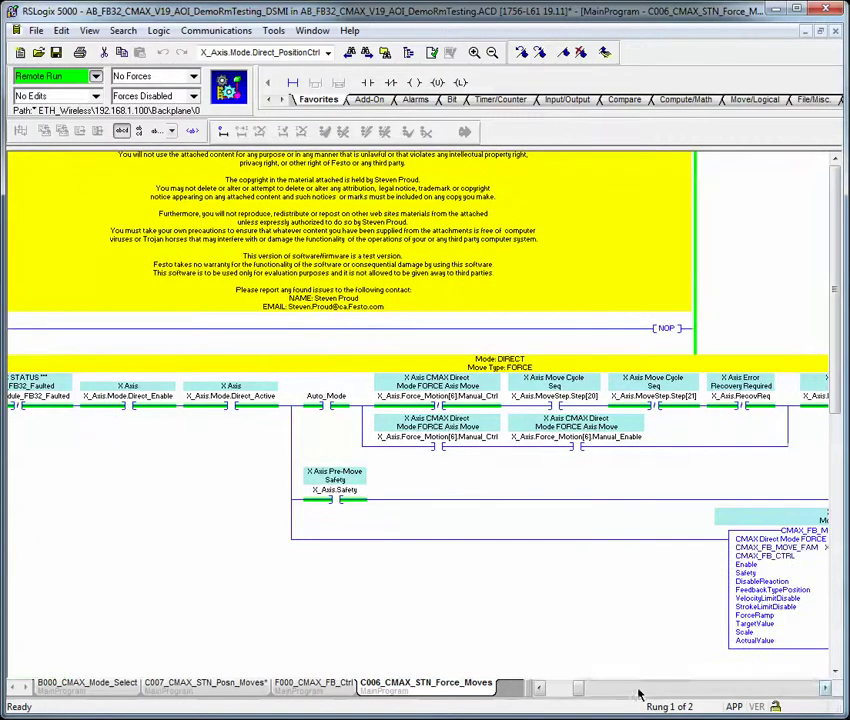
pyautogui.click(824, 690)
pyautogui.click(824, 690)
pyautogui.click(825, 692)
pyautogui.click(825, 690)
pyautogui.click(825, 690)
pyautogui.click(825, 690)
pyautogui.click(825, 690)
pyautogui.click(825, 690)
pyautogui.click(600, 581)
pyautogui.click(600, 598)
pyautogui.click(602, 589)
pyautogui.click(600, 581)
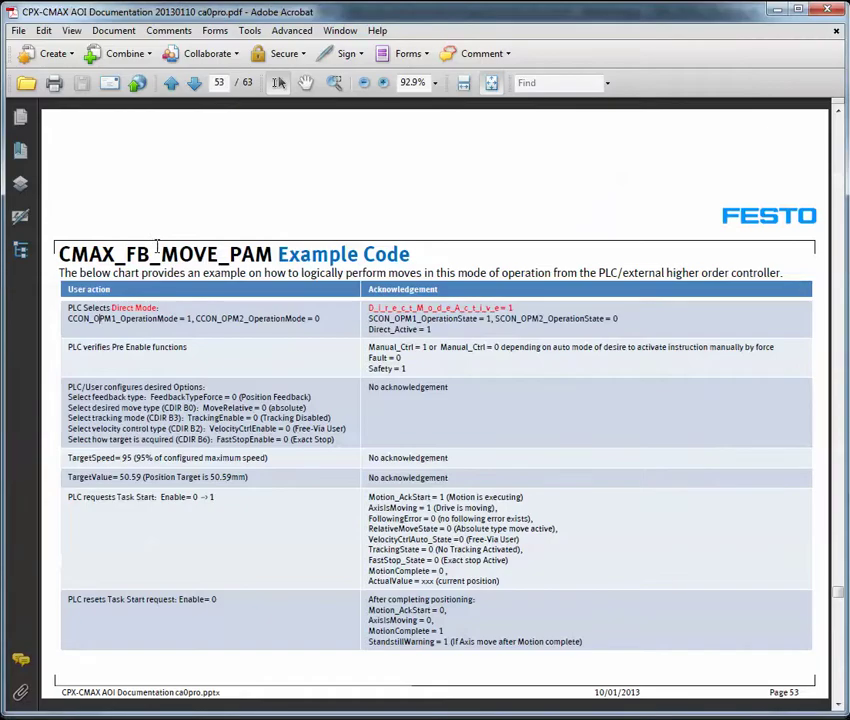
# - Switch to the CPX-CMAX AOI documentation in Adobe Acrobat and go to the CMAX_FB_MOVE_FAM Position Axis Move Function Block page
pyautogui.click(20, 150)
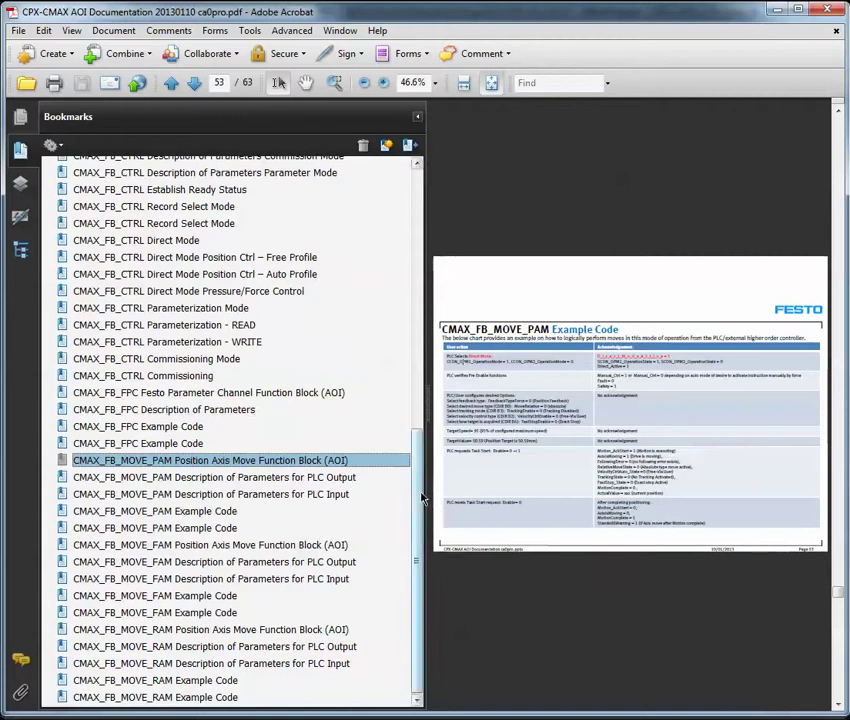
pyautogui.click(195, 547)
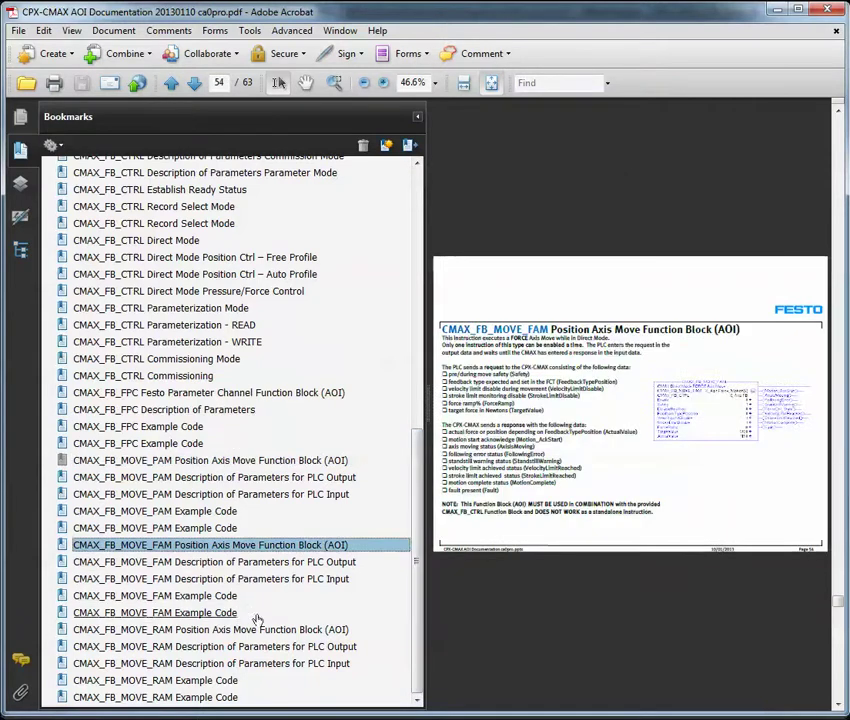
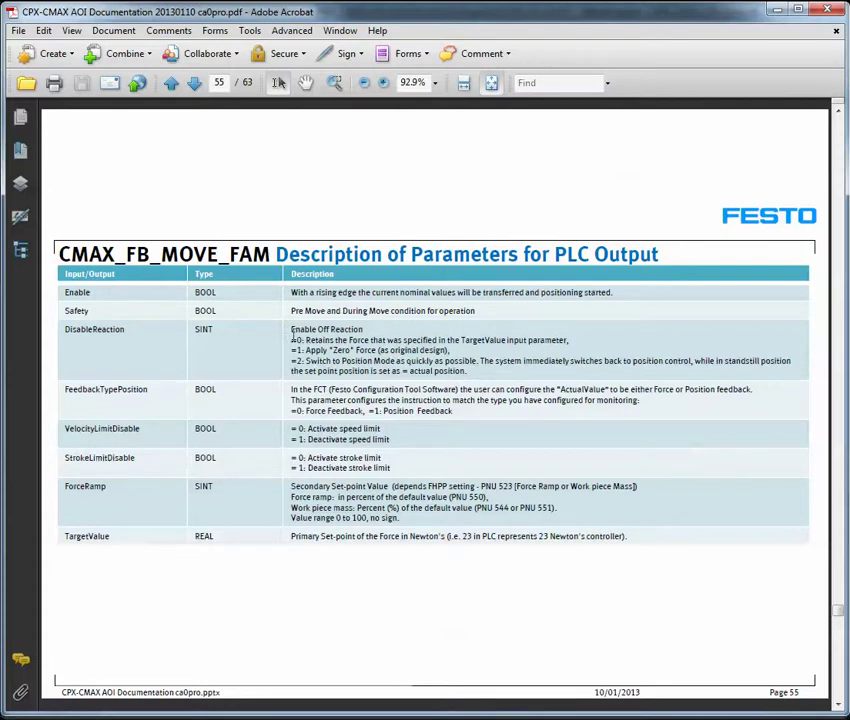
# - Highlight the DisableReaction options 0, 1 and 2 on the CMAX_FB_MOVE_FAM Description of Parameters for PLC Output page
pyautogui.moveTo(292, 337); pyautogui.dragTo(573, 336)
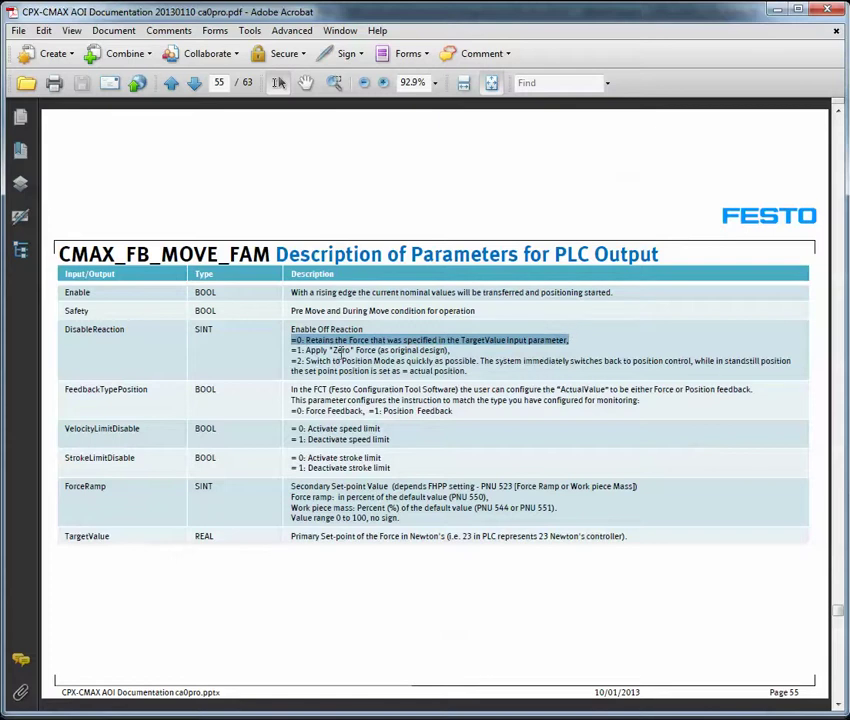
pyautogui.click(324, 341)
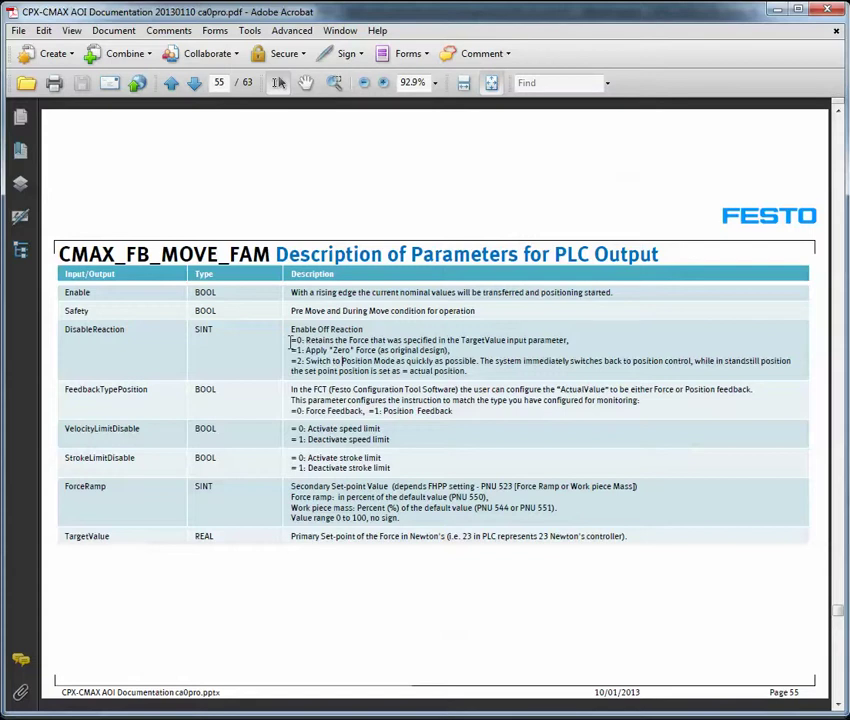
pyautogui.moveTo(452, 350); pyautogui.dragTo(287, 350)
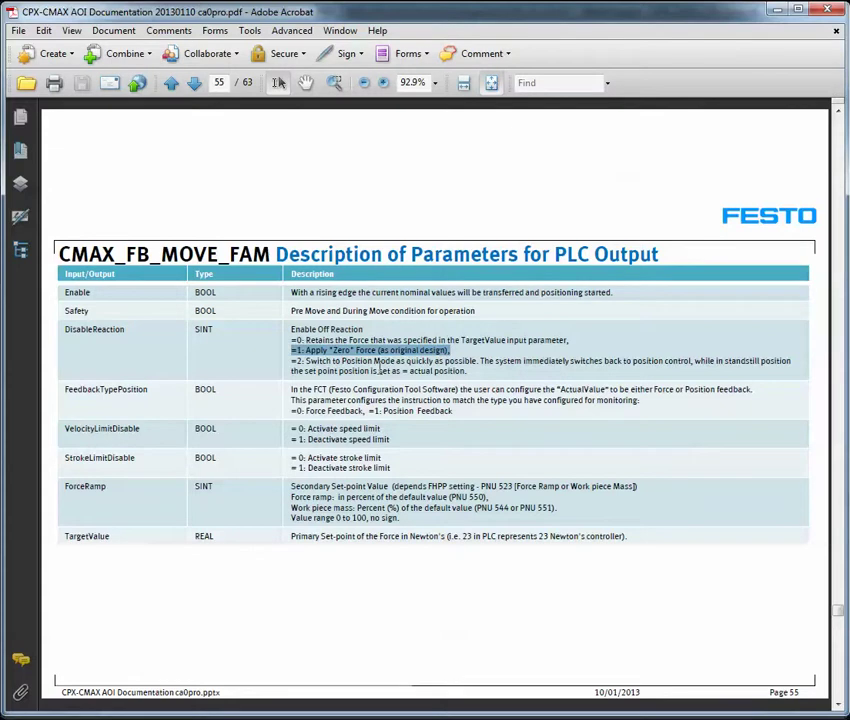
pyautogui.moveTo(289, 360); pyautogui.dragTo(472, 374)
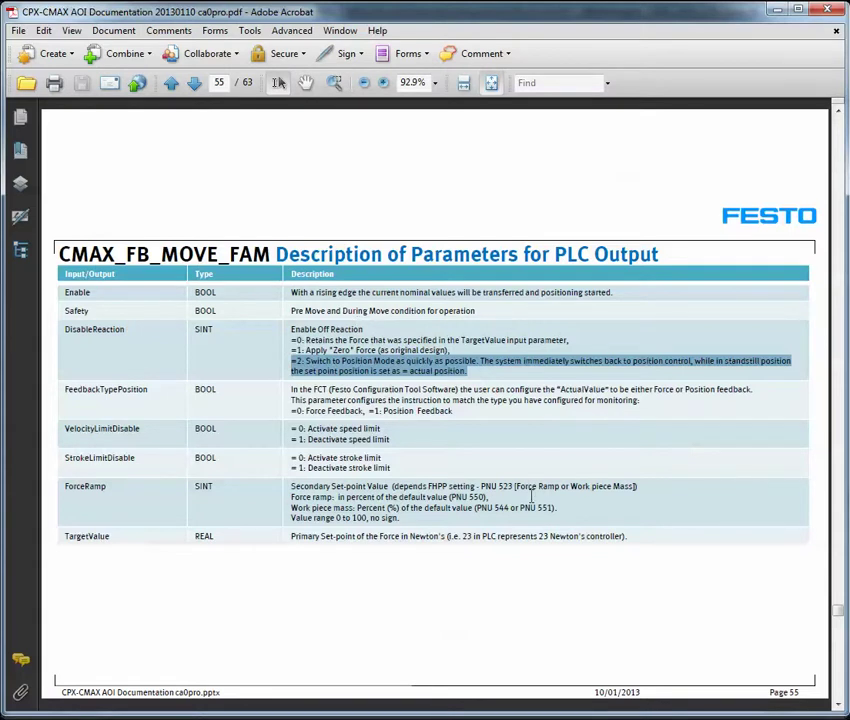
# - Highlight the FeedbackTypePosition description and review the VelocityLimitDisable and StrokeLimitDisable options on the same parameters page
pyautogui.moveTo(465, 413); pyautogui.dragTo(287, 378)
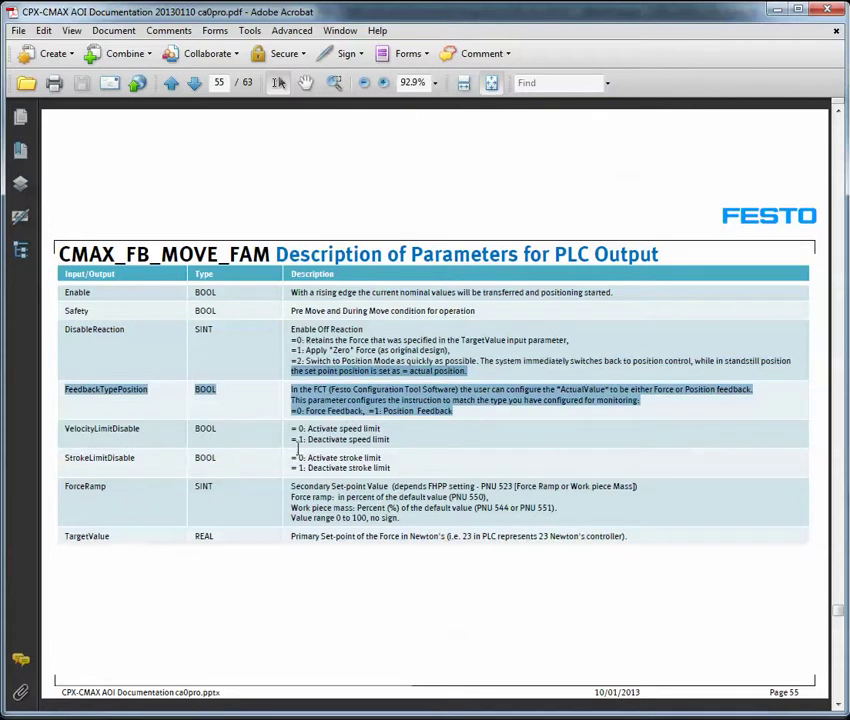
pyautogui.click(118, 450)
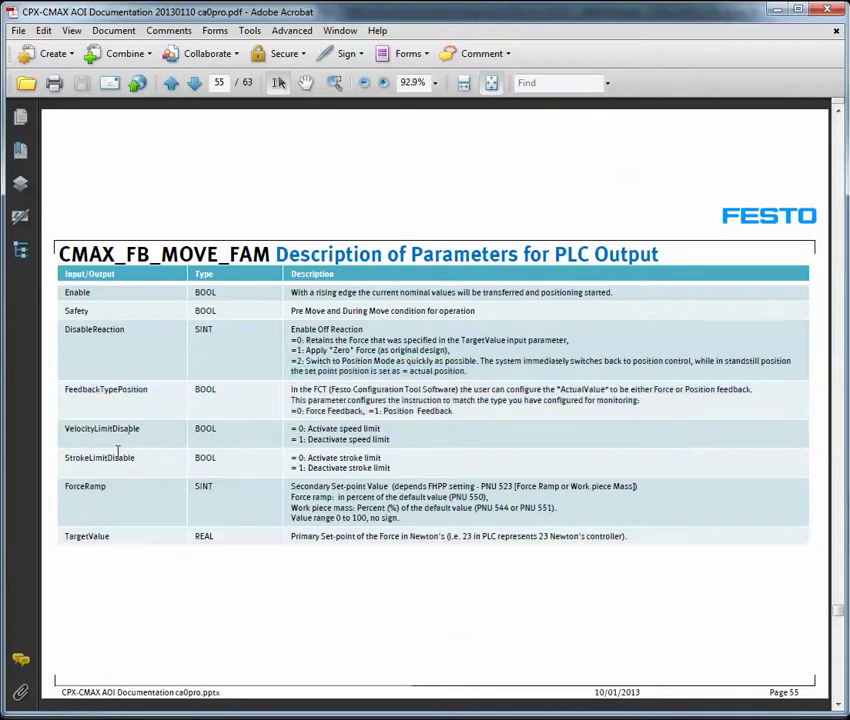
pyautogui.click(393, 467)
# - Switch to the Festo Configuration Tool, show the force mode settings, and enable editing of axis 1's force control data, selecting the permitted stroke
pyautogui.hotkey('alt', 'Tab')
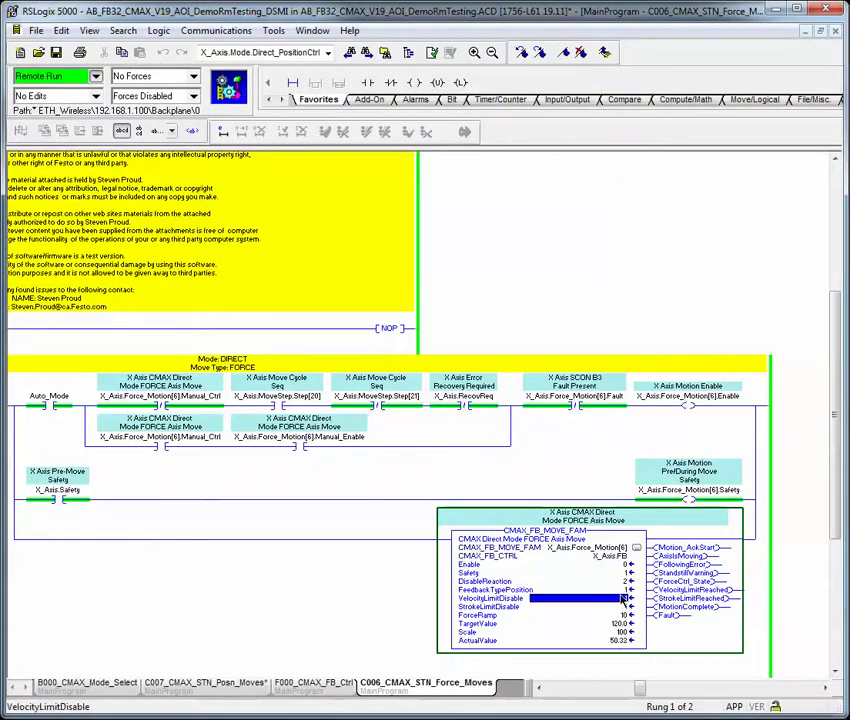
pyautogui.hotkey('alt', 'Tab')
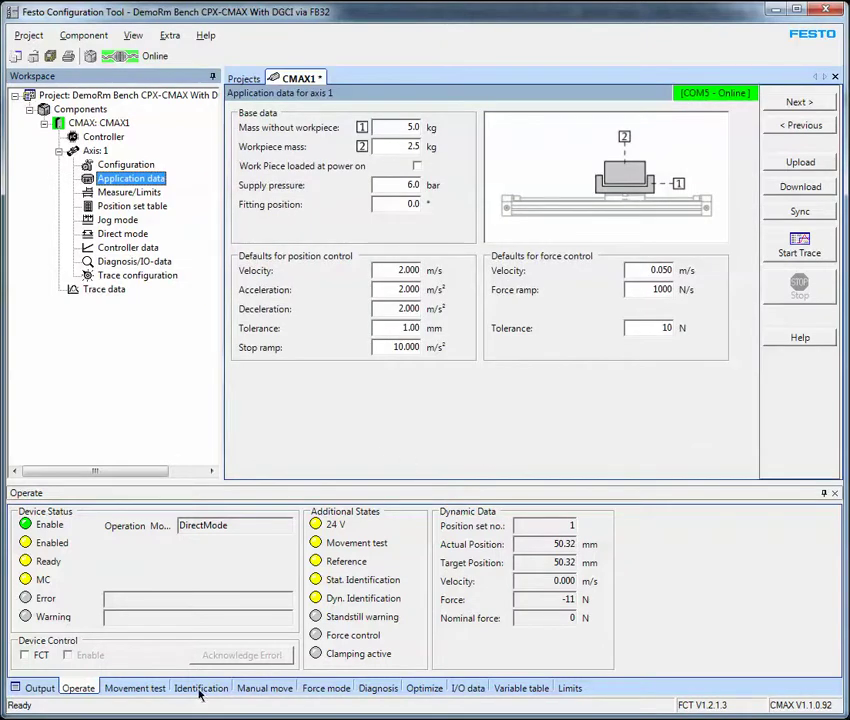
pyautogui.click(326, 688)
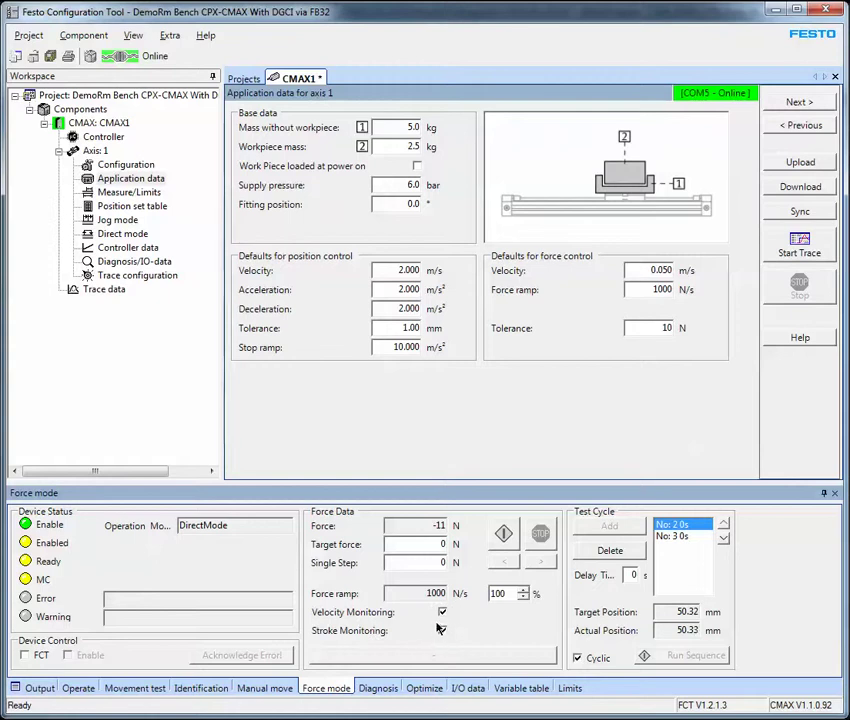
pyautogui.click(128, 247)
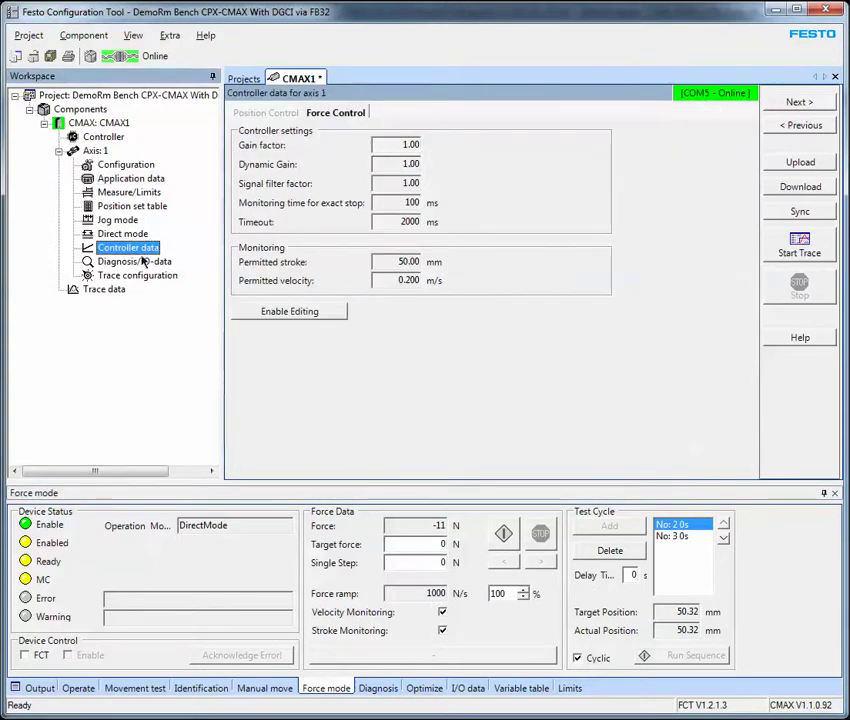
pyautogui.click(330, 311)
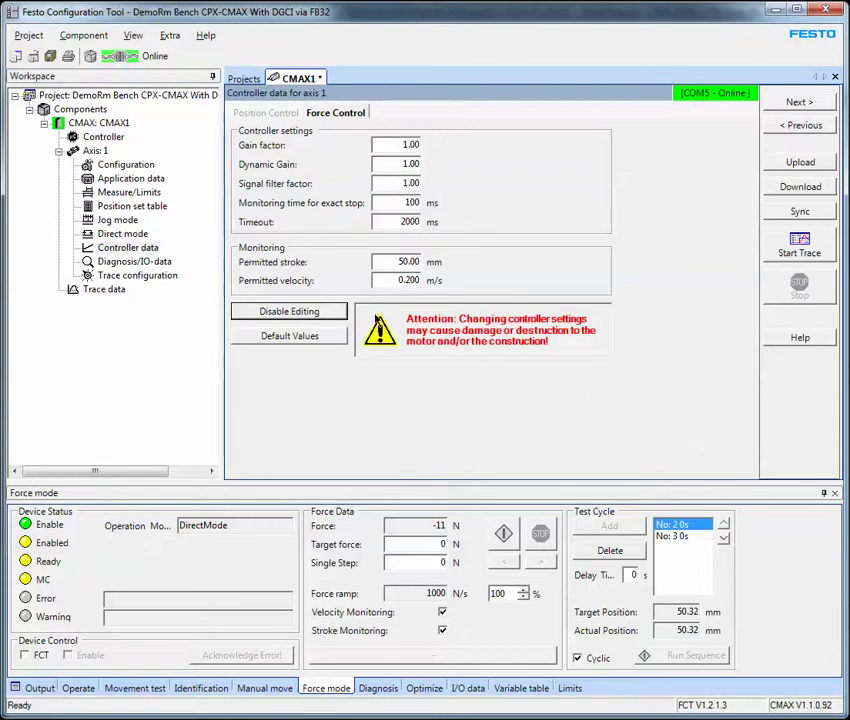
pyautogui.doubleClick(399, 261)
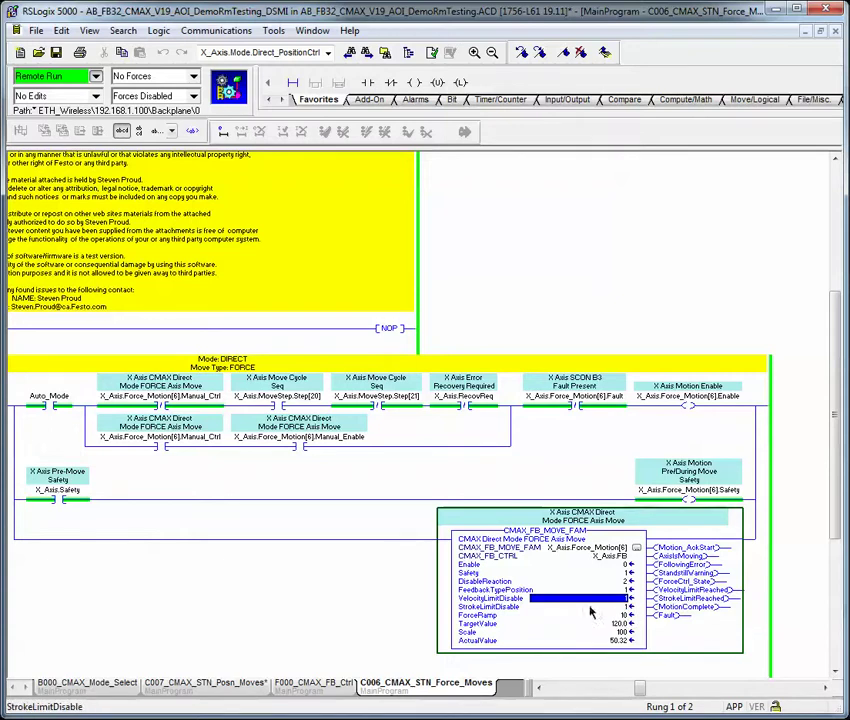
# - In RSLogix 5000, check the force block's StrokeLimitDisable and ActualValue, and turn on X_Axis.Force_Motion[6].Manual_Ctrl and Manual_Enable
pyautogui.click(625, 607)
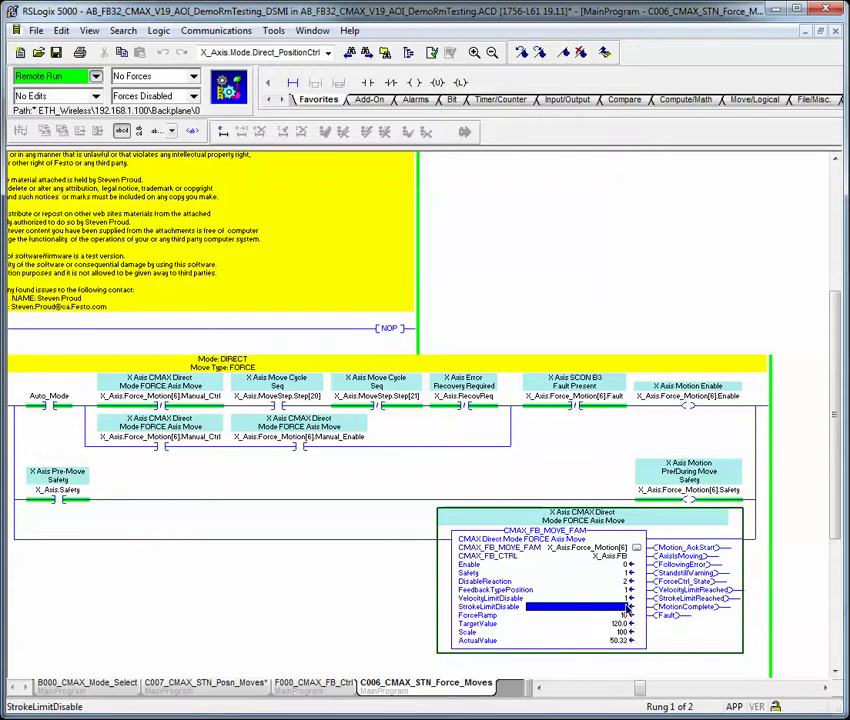
pyautogui.click(628, 640)
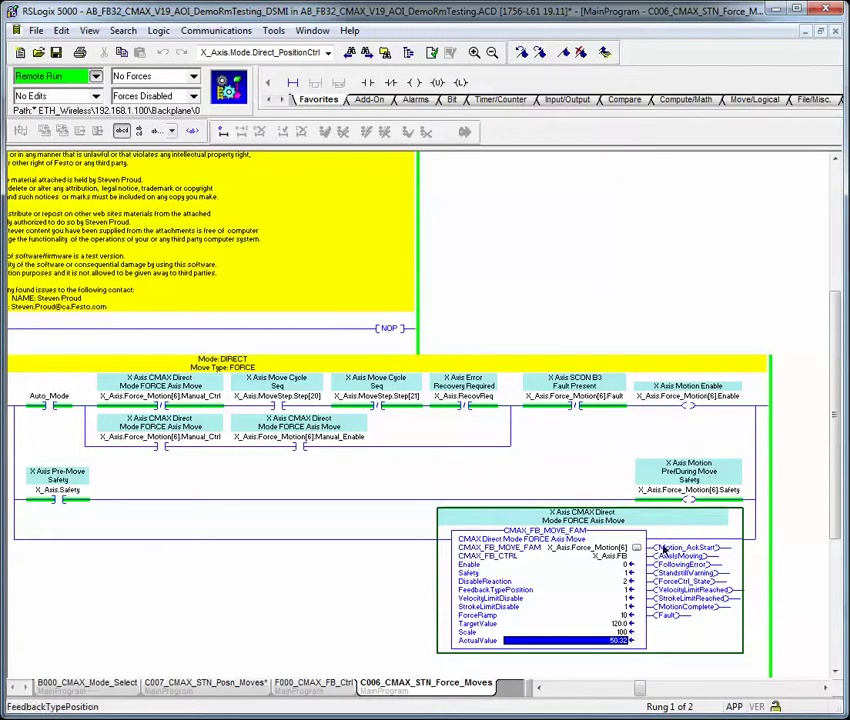
pyautogui.click(166, 446)
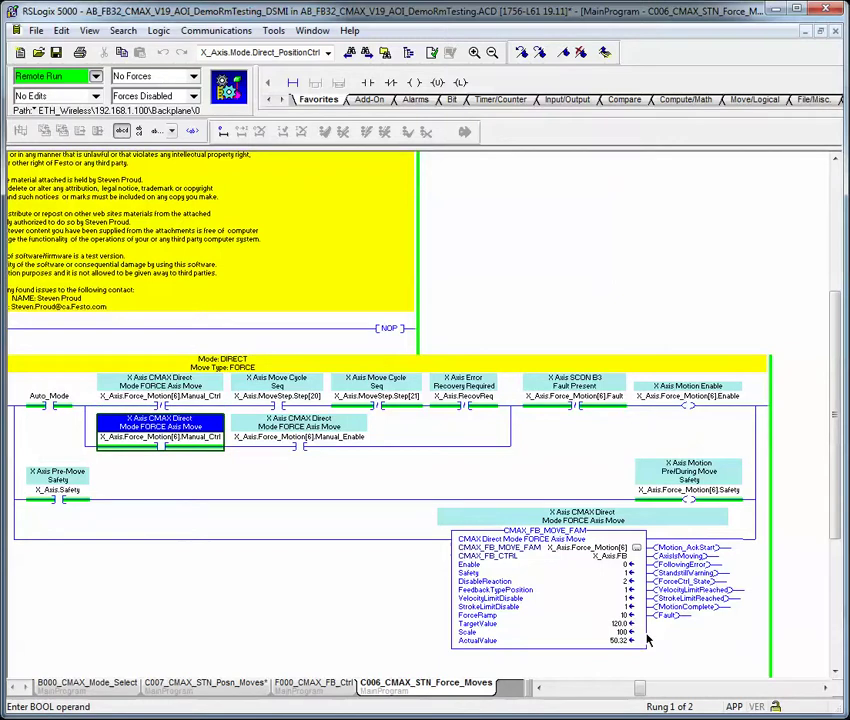
pyautogui.press('Right')
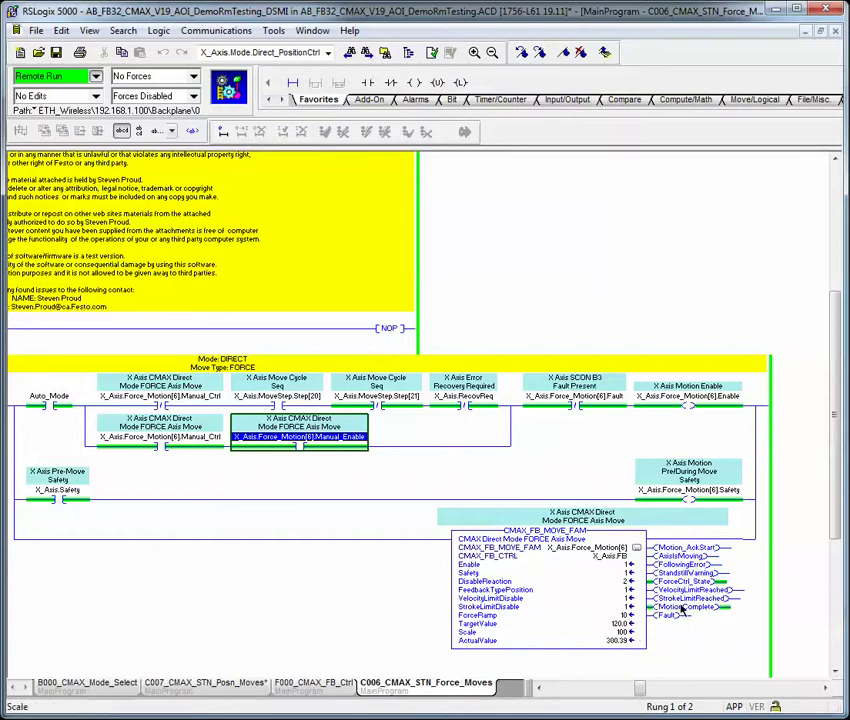
# - Check the force block's ActualValue, turn off X_Axis.Force_Motion[6].Manual_Enable, and check the DisableReaction input
pyautogui.moveTo(620, 649)
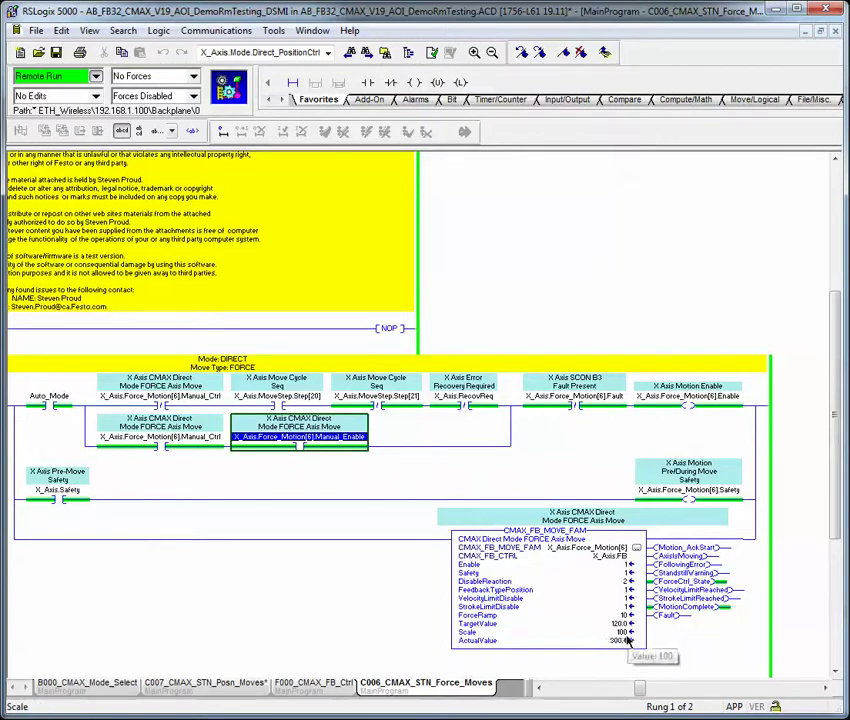
pyautogui.click(620, 649)
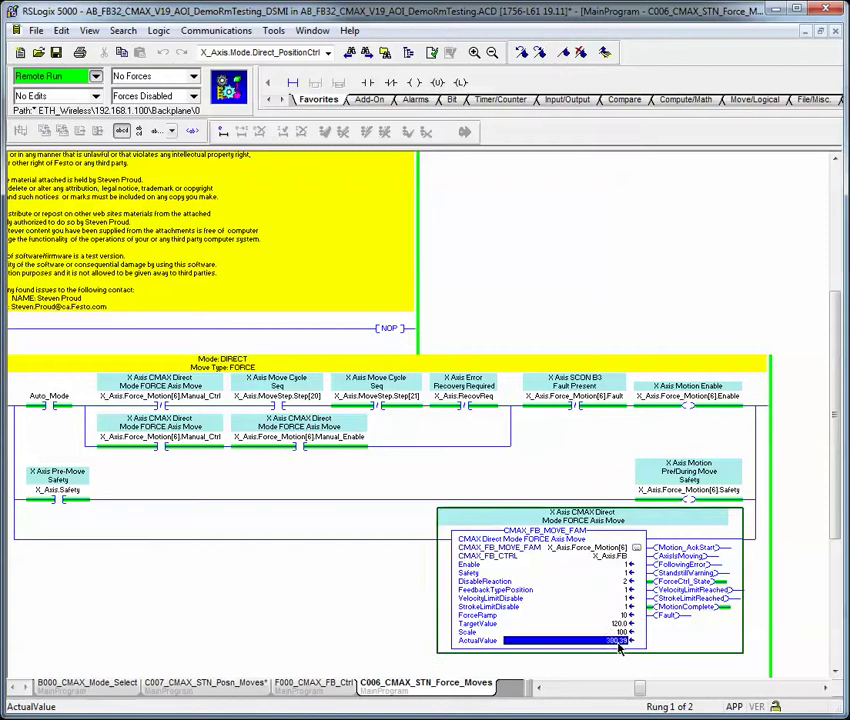
pyautogui.moveTo(620, 649)
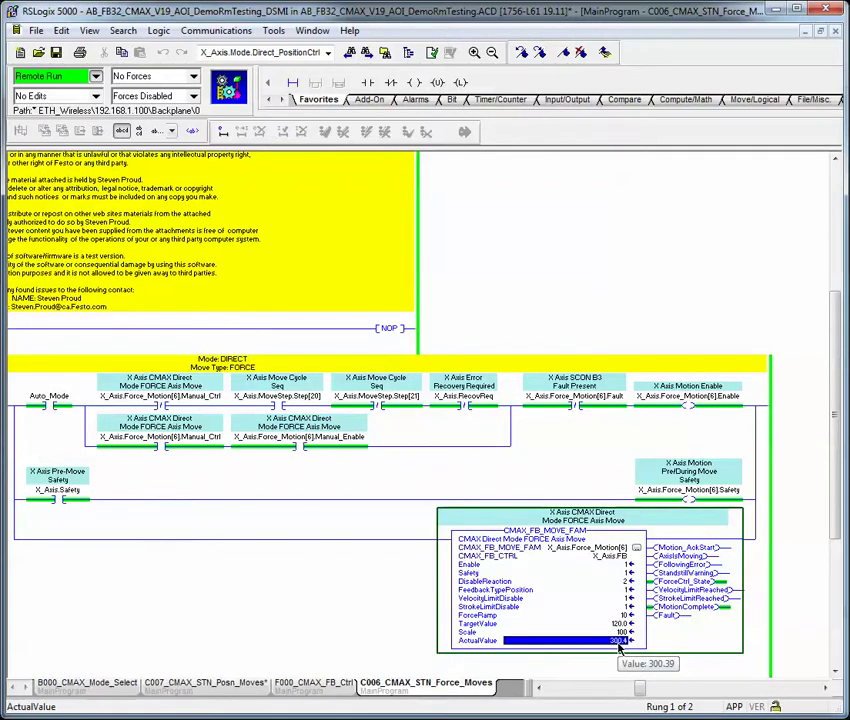
pyautogui.click(313, 444)
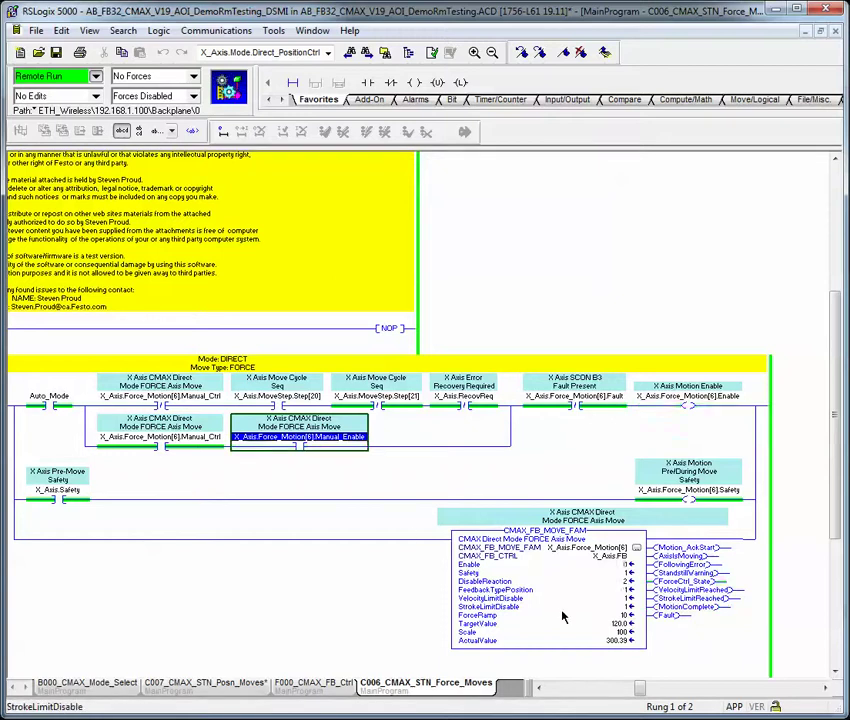
pyautogui.click(608, 582)
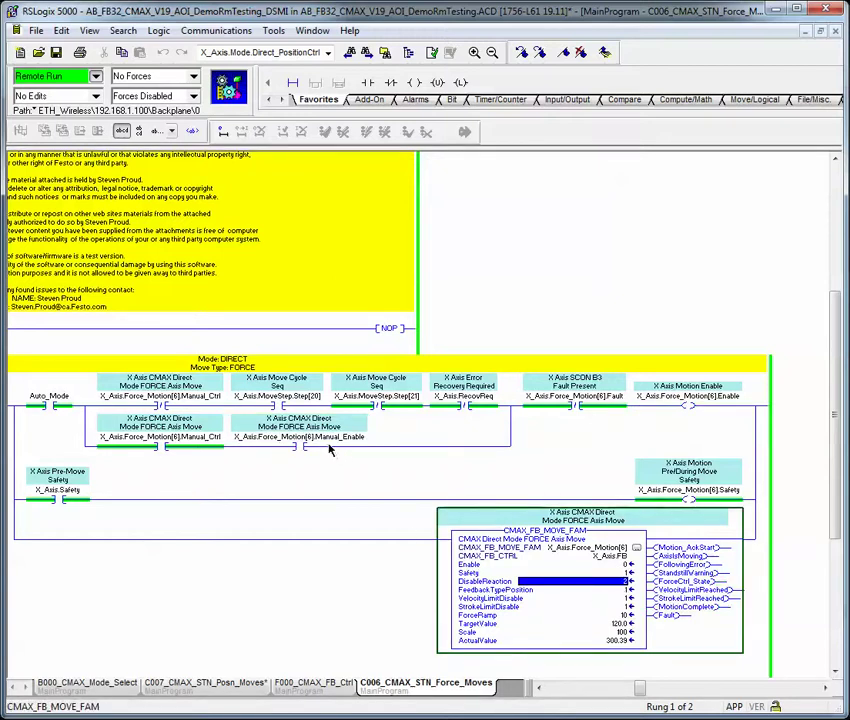
pyautogui.click(288, 446)
# - Show the Controller Organizer and open MainRoutine to review its subroutine calls through rung 15
pyautogui.press('Home')
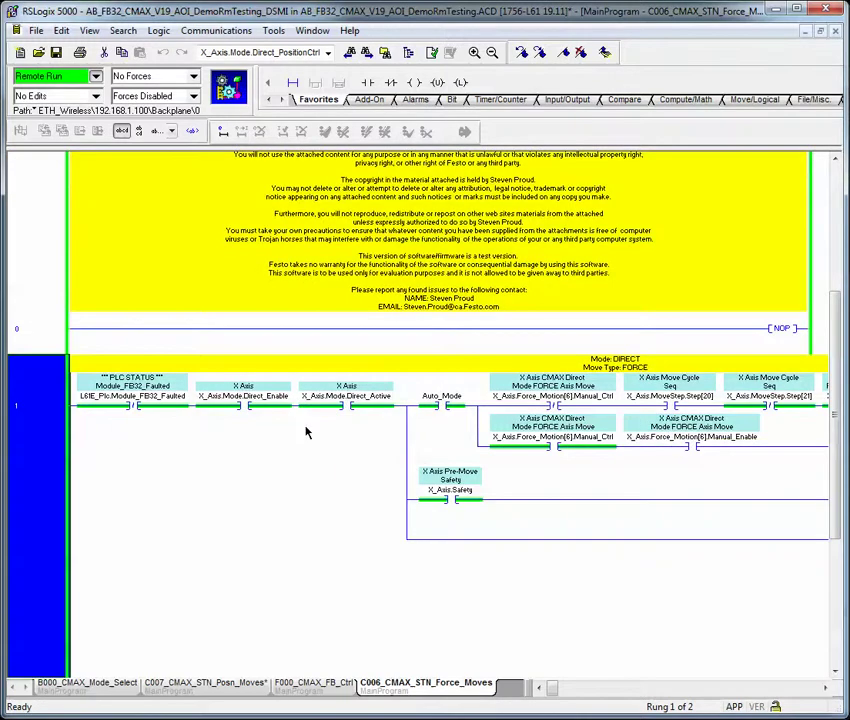
pyautogui.click(408, 52)
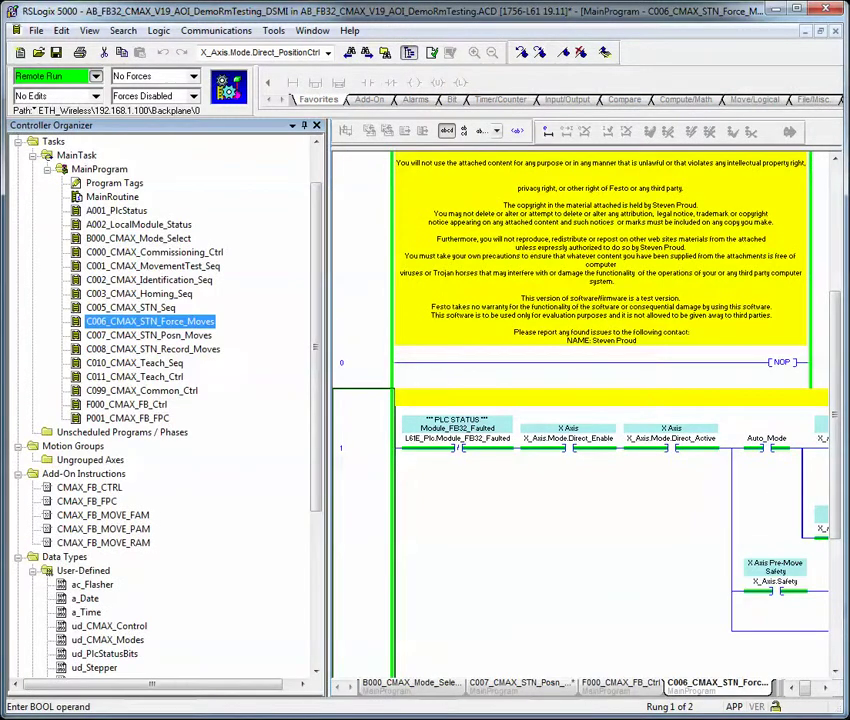
pyautogui.hotkey('ctrl', 'e')
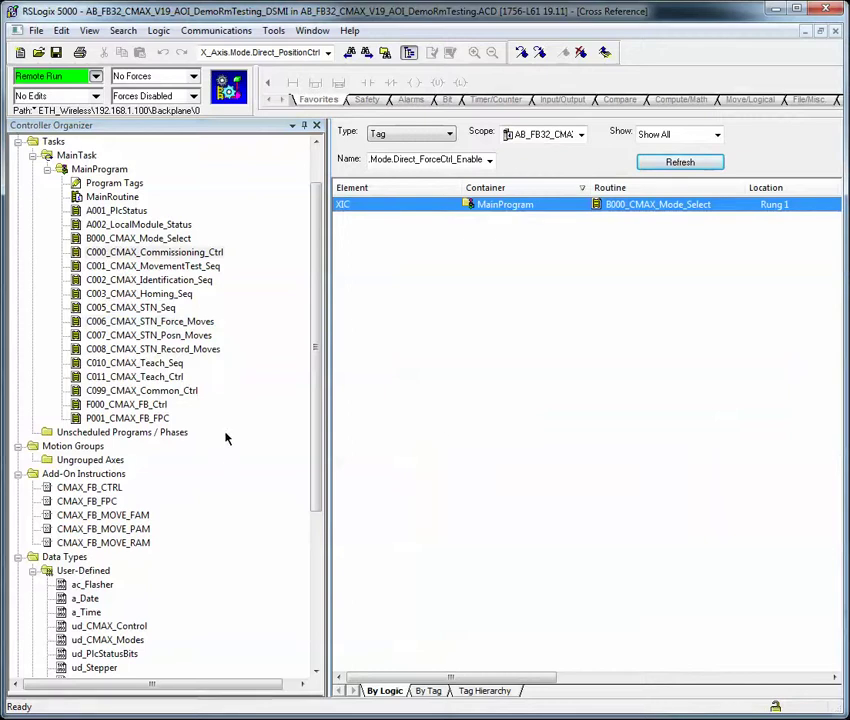
pyautogui.moveTo(322, 442); pyautogui.dragTo(317, 389)
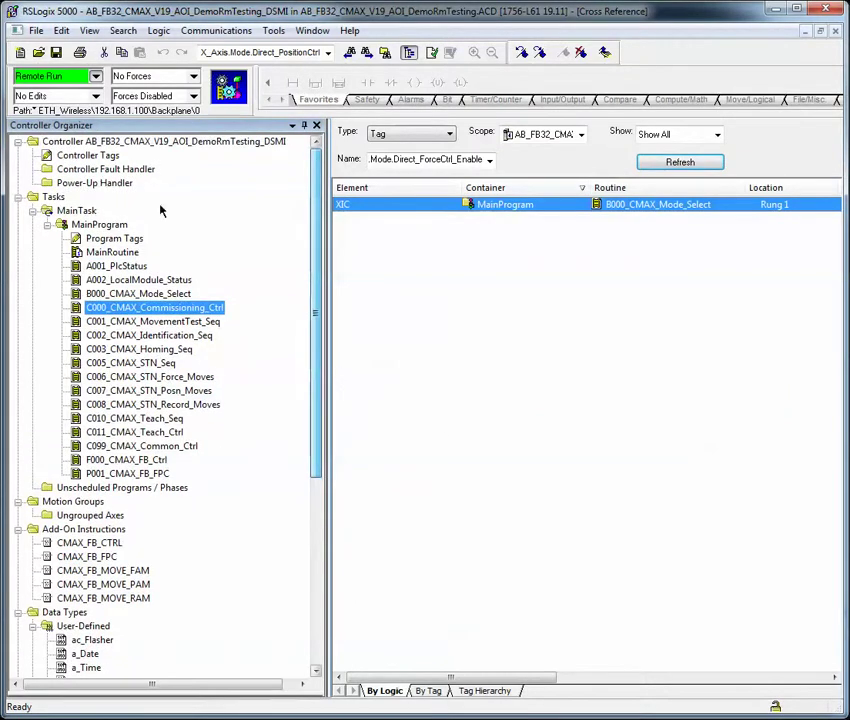
pyautogui.doubleClick(112, 252)
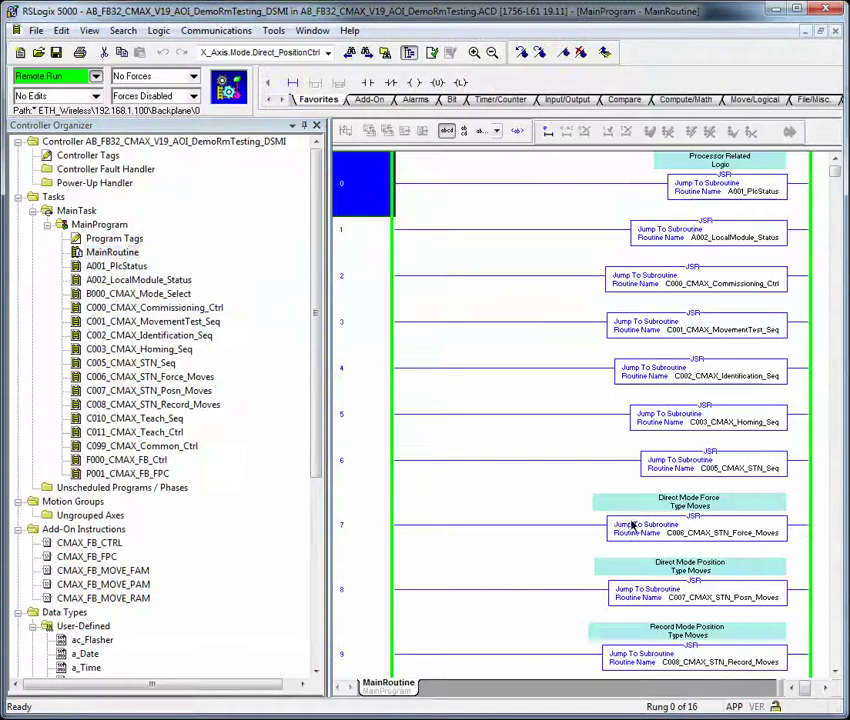
pyautogui.scroll(-10, 500, 500)
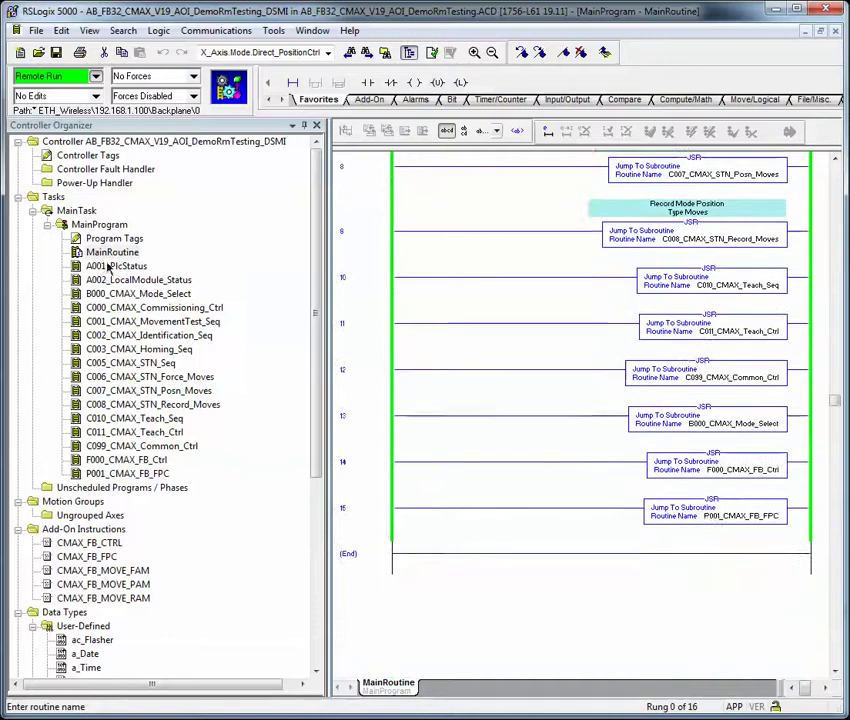
# - Open the A002_LocalModule_Status and B000_CMAX_Mode_Select routines and review the mode select rungs
pyautogui.doubleClick(137, 281)
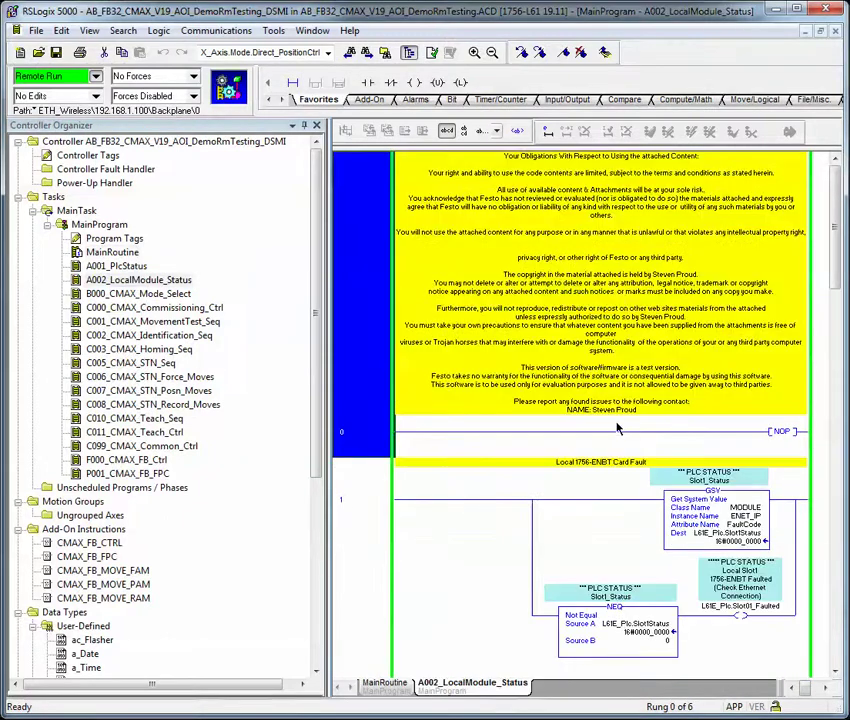
pyautogui.click(128, 296)
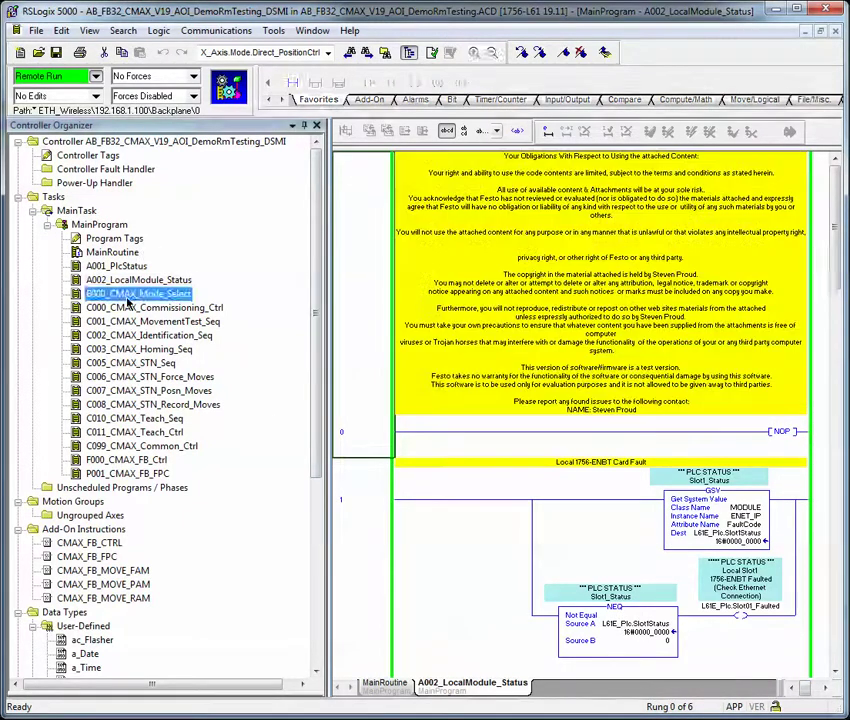
pyautogui.doubleClick(128, 296)
pyautogui.scroll(-3, 447, 553)
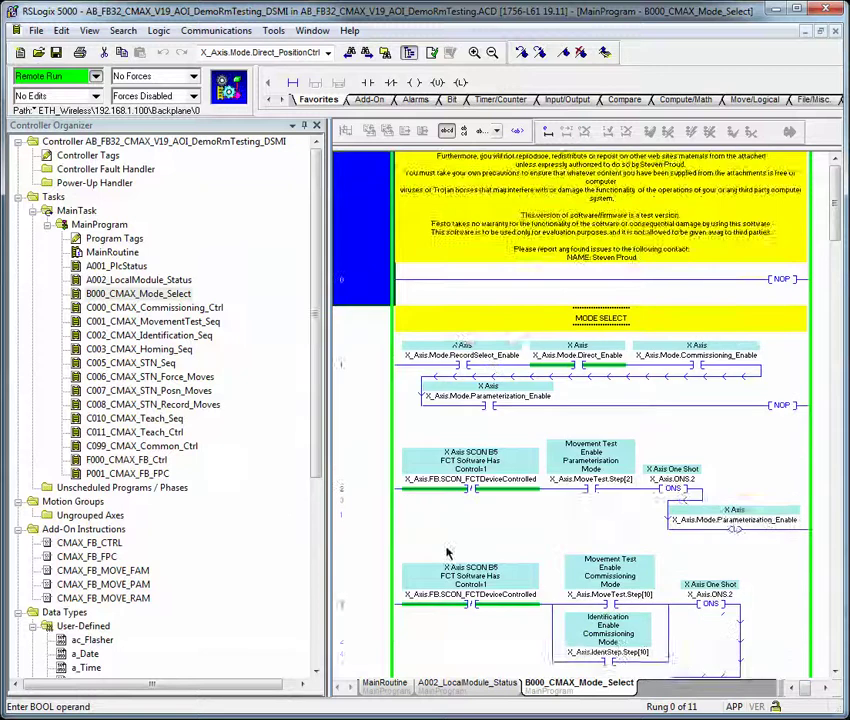
pyautogui.scroll(-2, 447, 553)
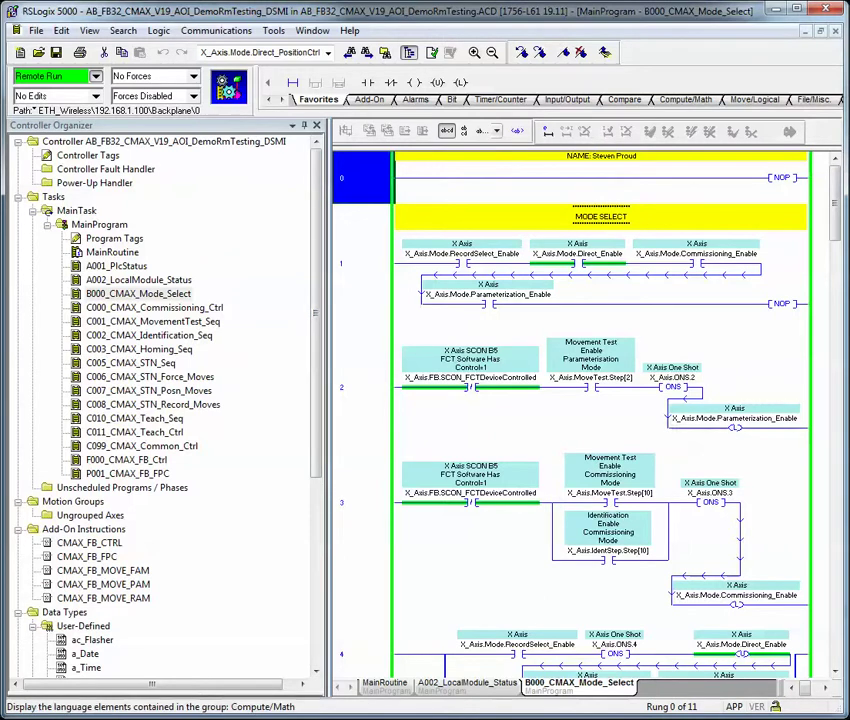
# - Switch to the CPX-CMAX AOI documentation in Adobe Acrobat, go to its first page, and highlight the author's phone and e-mail lines
pyautogui.hotkey('alt', 'Tab')
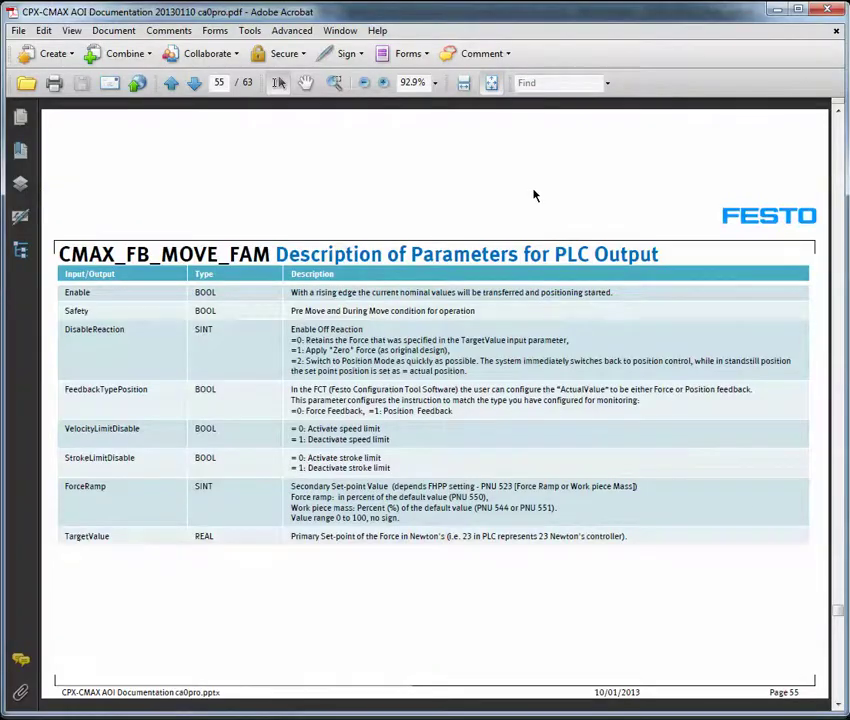
pyautogui.press('Home')
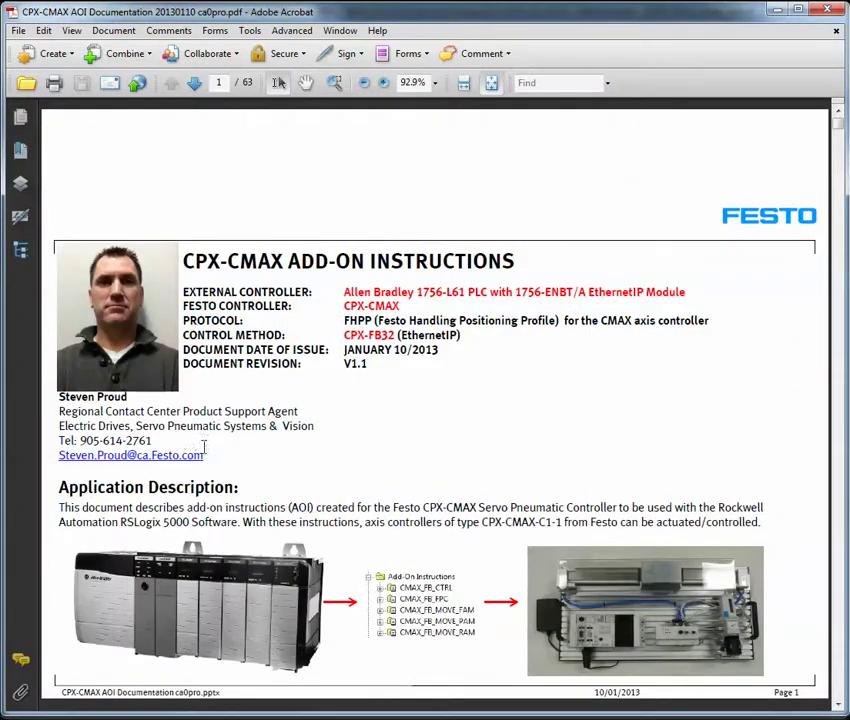
pyautogui.moveTo(231, 452); pyautogui.dragTo(56, 447)
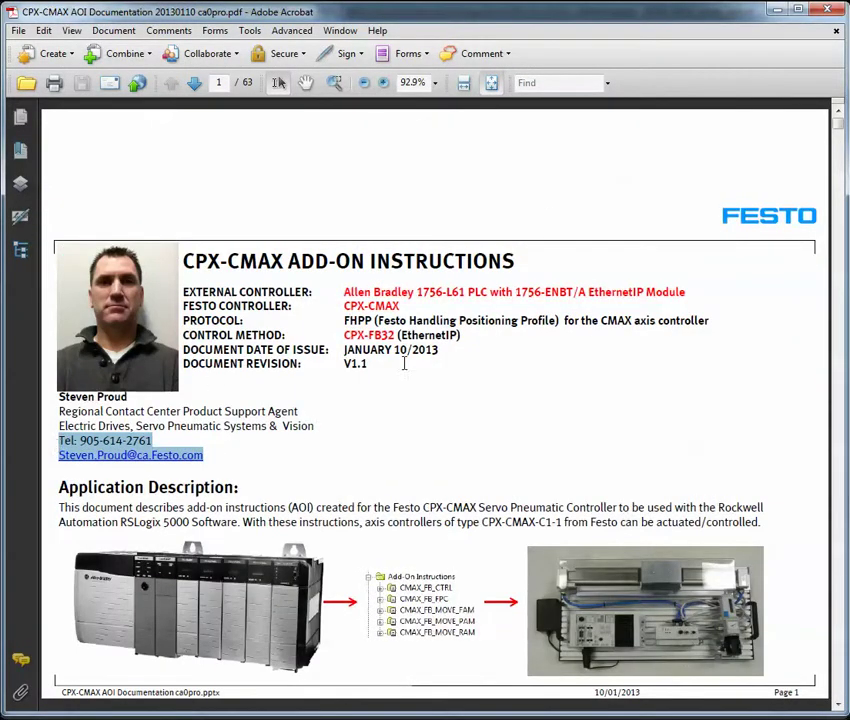